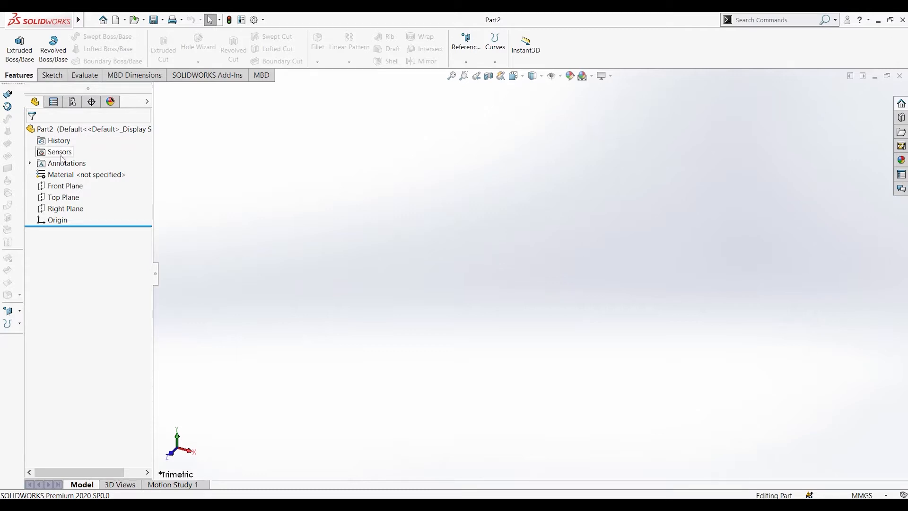
# Sketch a center rectangle about 142 mm by 105 mm on the Front Plane, centred on the origin
pyautogui.click(64, 185)
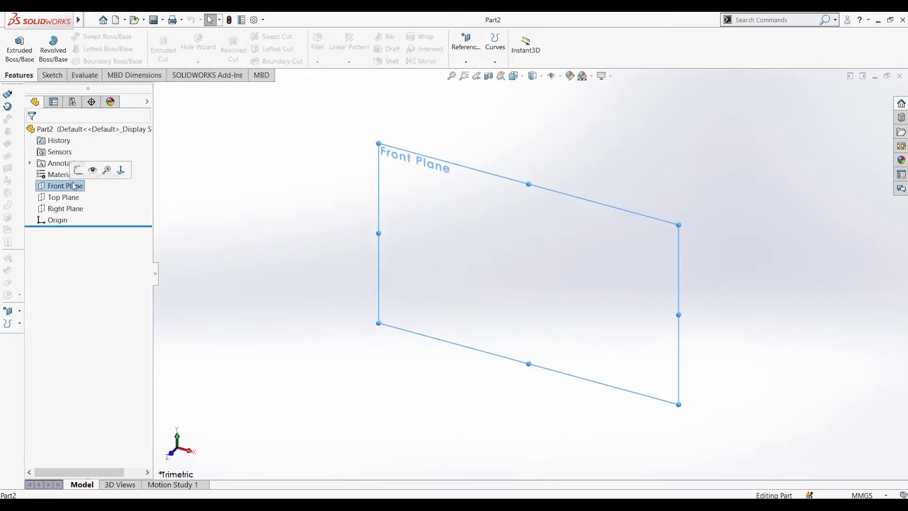
pyautogui.rightClick(463, 226)
pyautogui.click(527, 216)
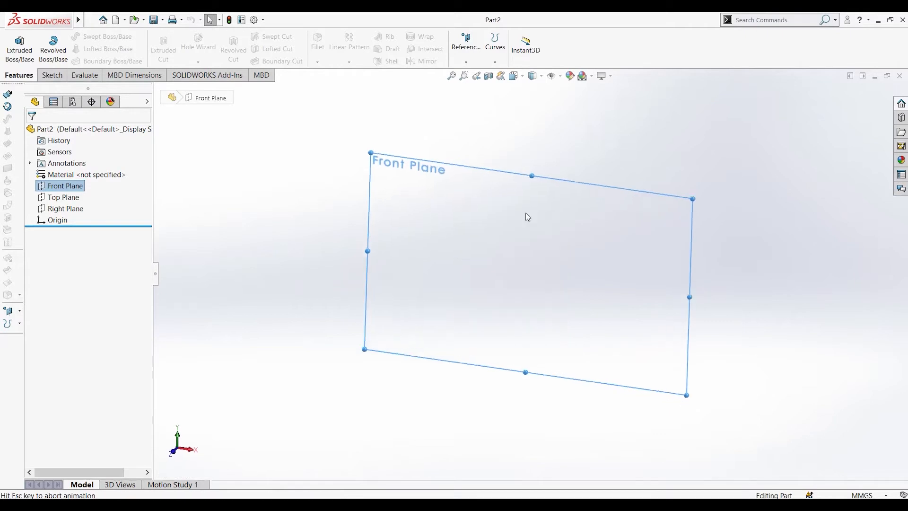
pyautogui.click(51, 74)
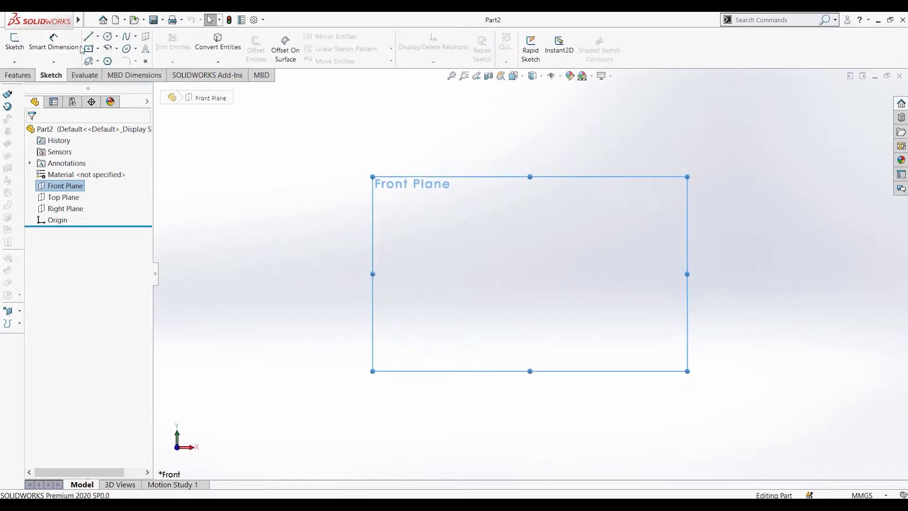
pyautogui.click(88, 48)
pyautogui.click(530, 273)
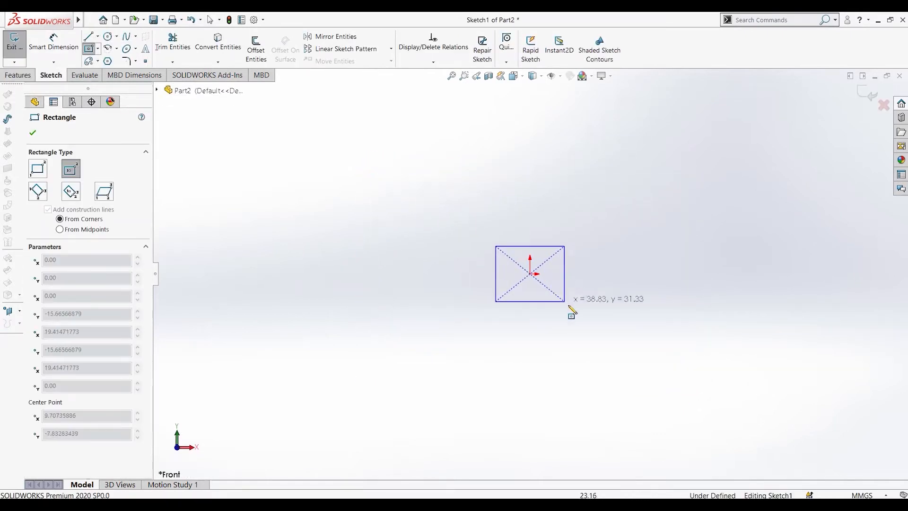
pyautogui.click(655, 366)
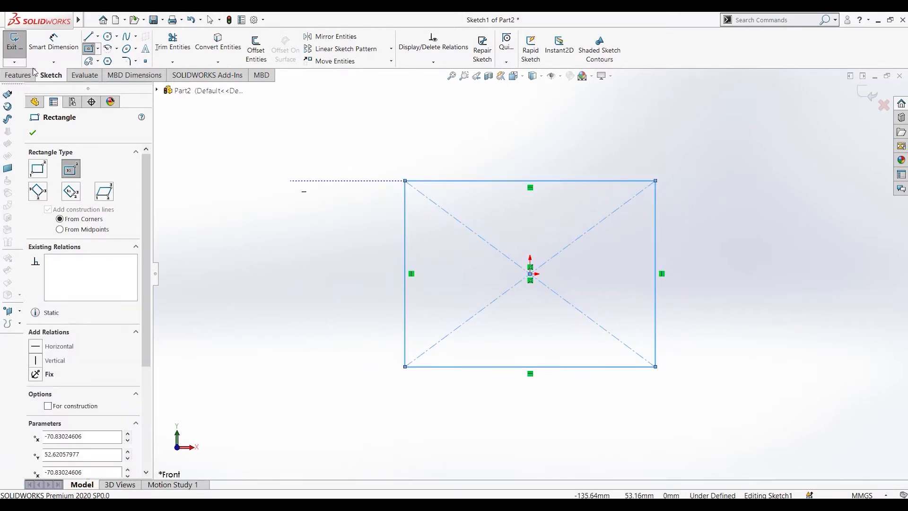
# Finish the rectangle sketch and extrude it 72 mm into a solid block
pyautogui.click(14, 43)
pyautogui.click(17, 48)
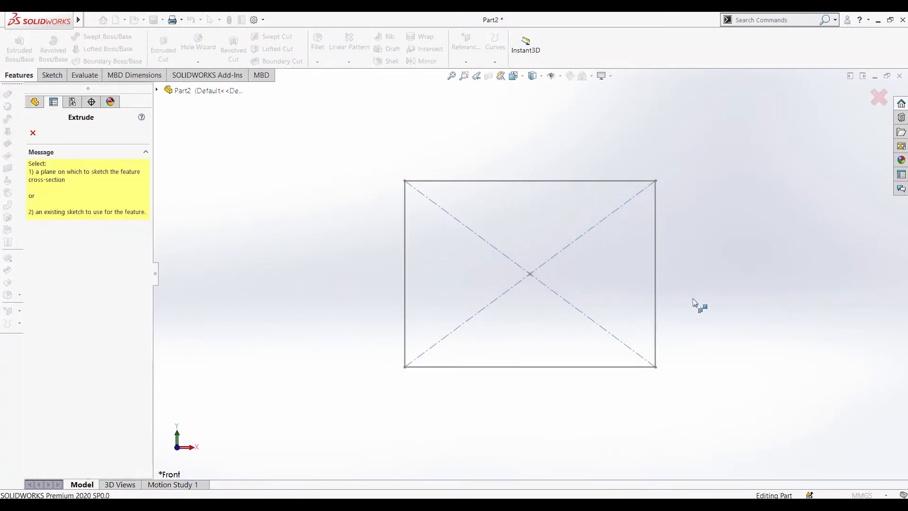
pyautogui.click(520, 180)
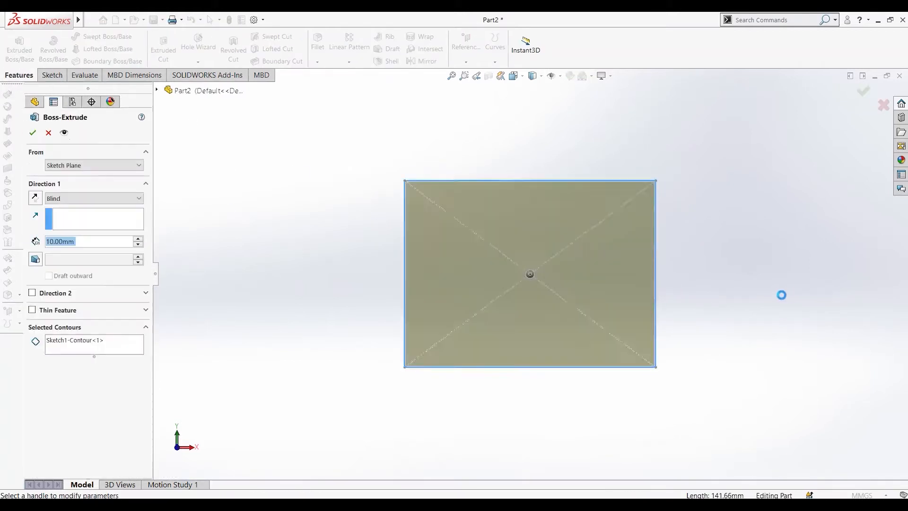
pyautogui.moveTo(515, 290); pyautogui.dragTo(443, 356)
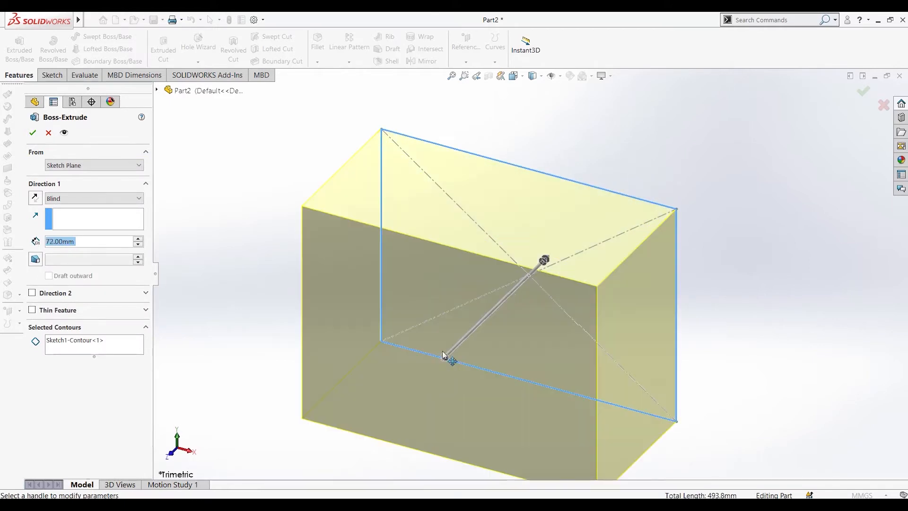
pyautogui.click(33, 133)
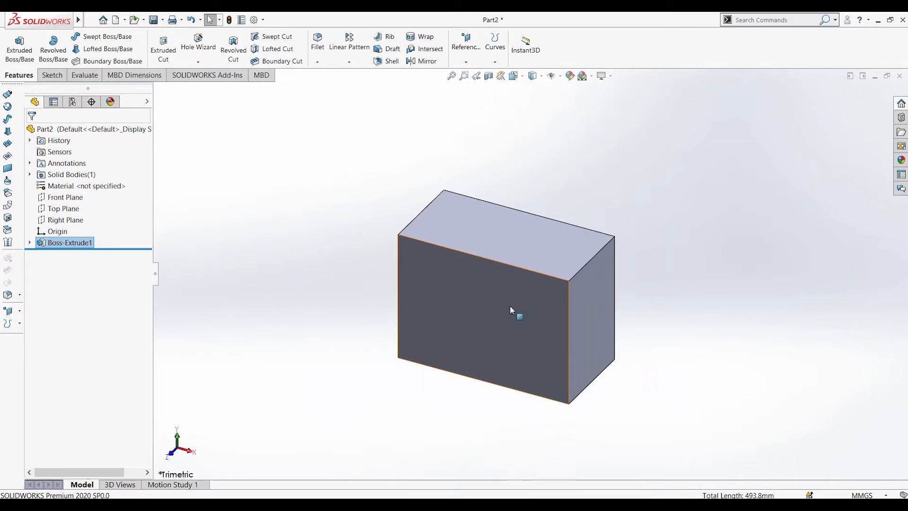
# Sketch a centerpoint arc slot on the block's front face, centred on the origin, about 33 mm radius, 51 degrees and 14 mm wide
pyautogui.click(484, 314)
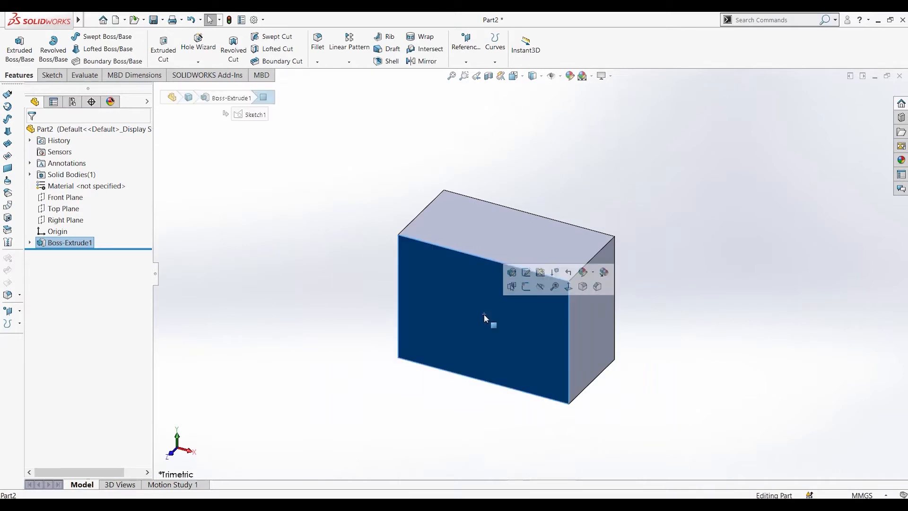
pyautogui.click(568, 290)
pyautogui.click(61, 77)
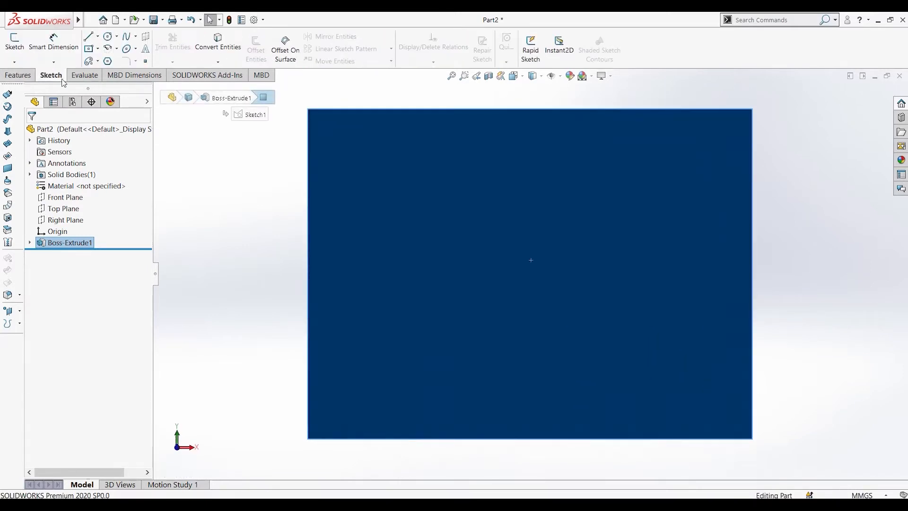
pyautogui.click(88, 61)
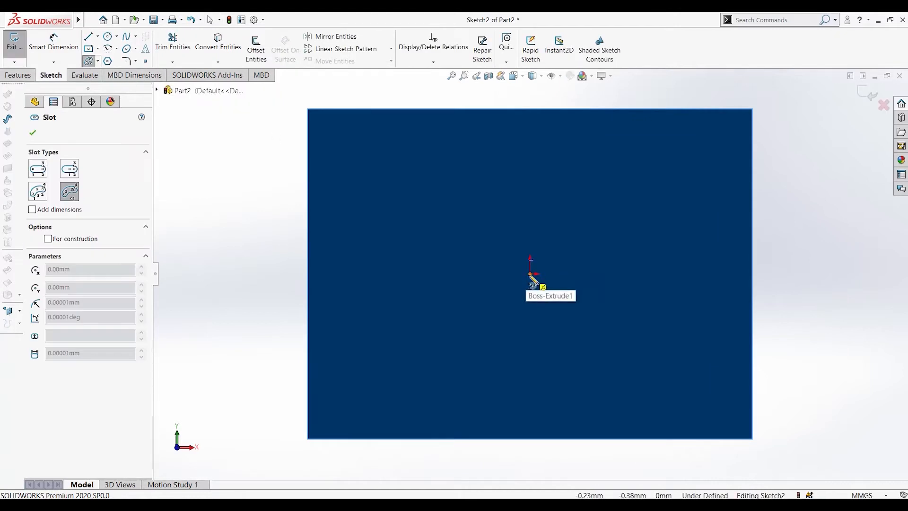
pyautogui.click(530, 276)
pyautogui.click(427, 274)
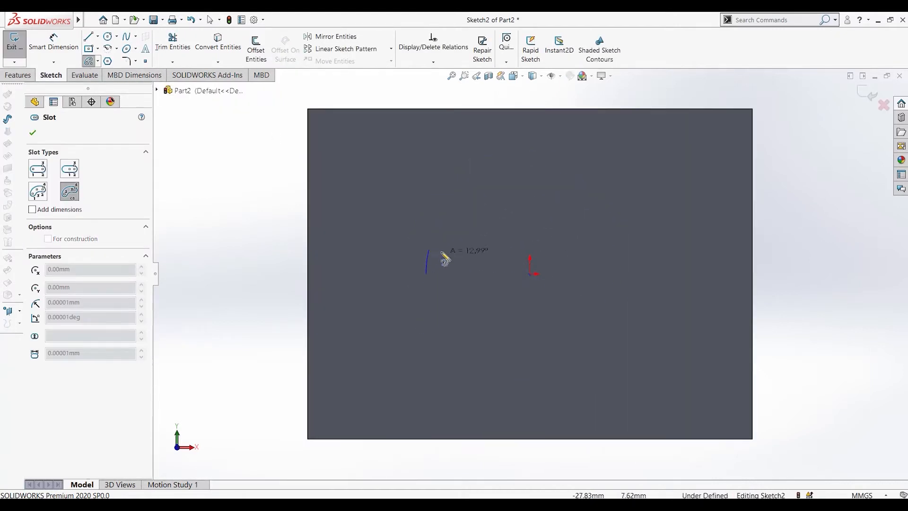
pyautogui.click(471, 208)
pyautogui.click(473, 225)
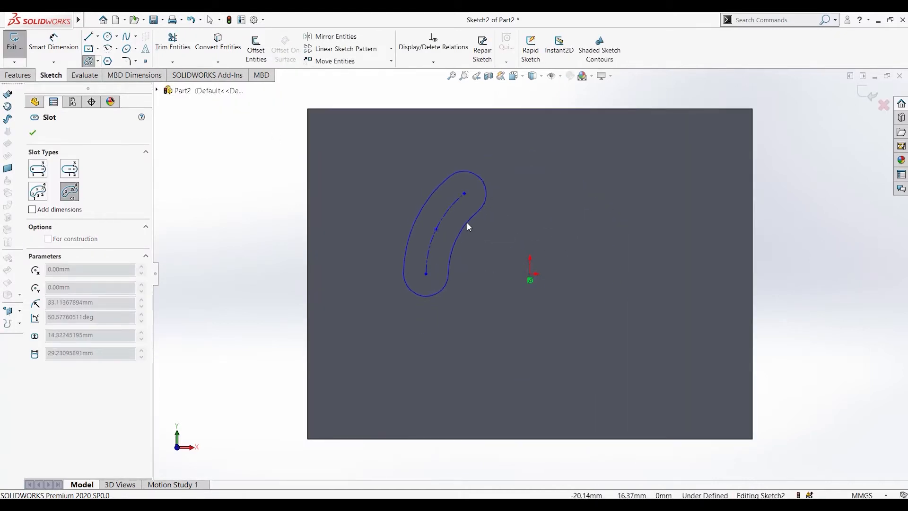
pyautogui.press('Escape')
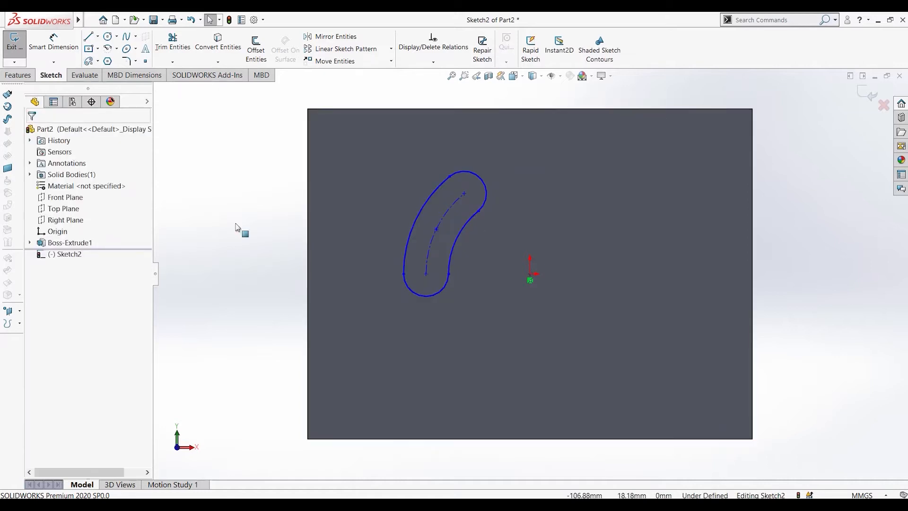
# Finish the slot sketch and start an extruded cut of it from the Sketch Plane with a Blind end condition
pyautogui.click(15, 42)
pyautogui.click(19, 75)
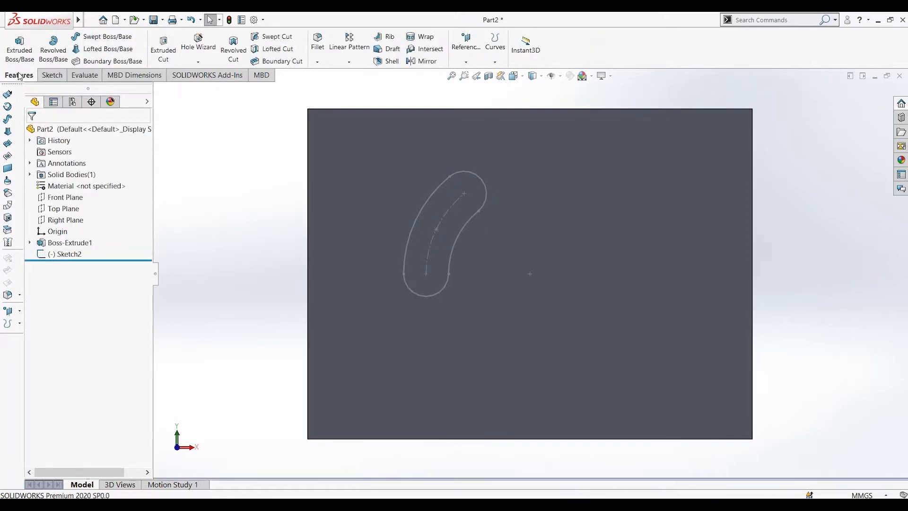
pyautogui.click(163, 50)
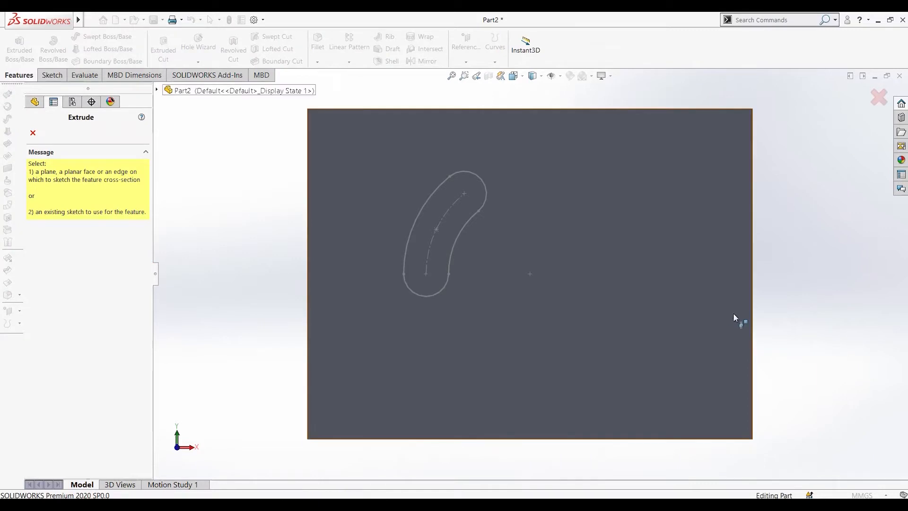
pyautogui.click(458, 234)
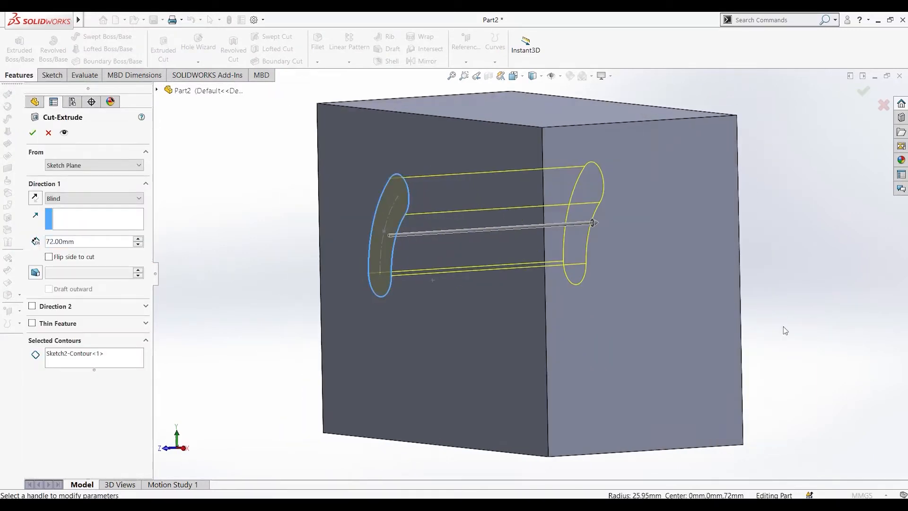
pyautogui.moveTo(627, 248); pyautogui.dragTo(680, 286, button='middle')
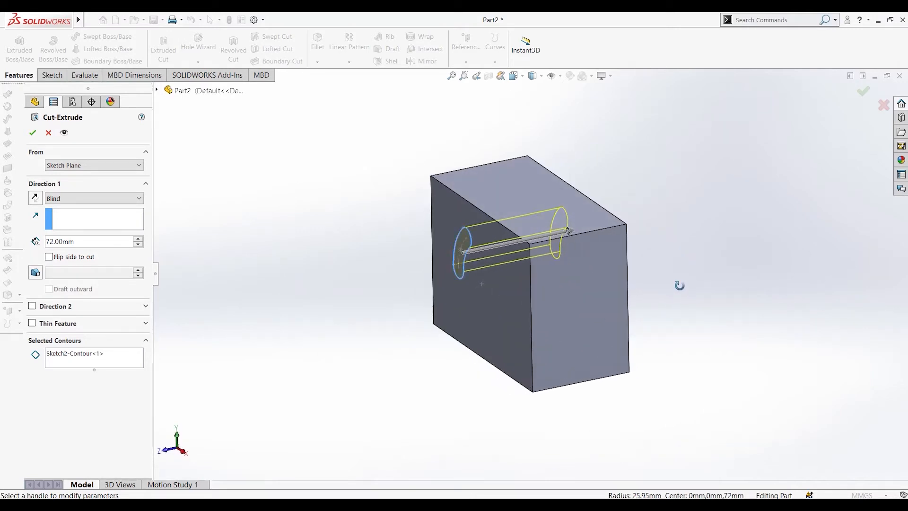
pyautogui.click(73, 165)
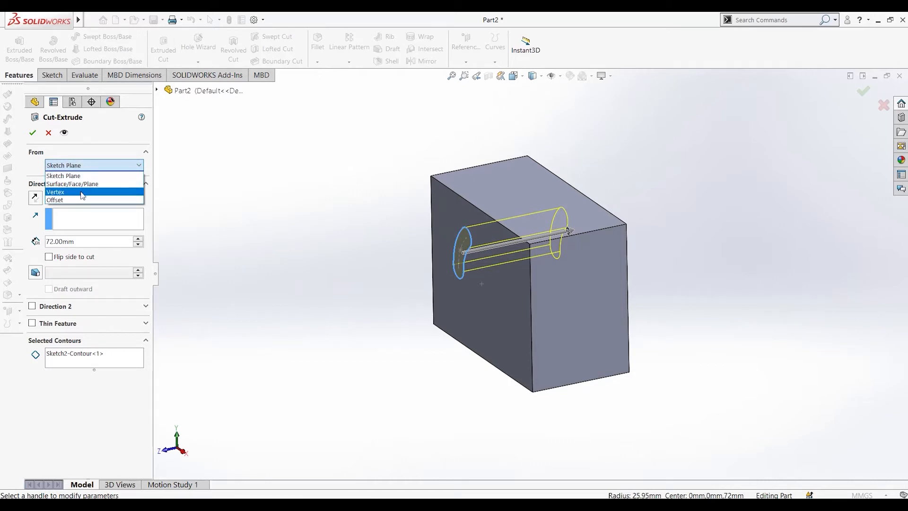
pyautogui.click(82, 176)
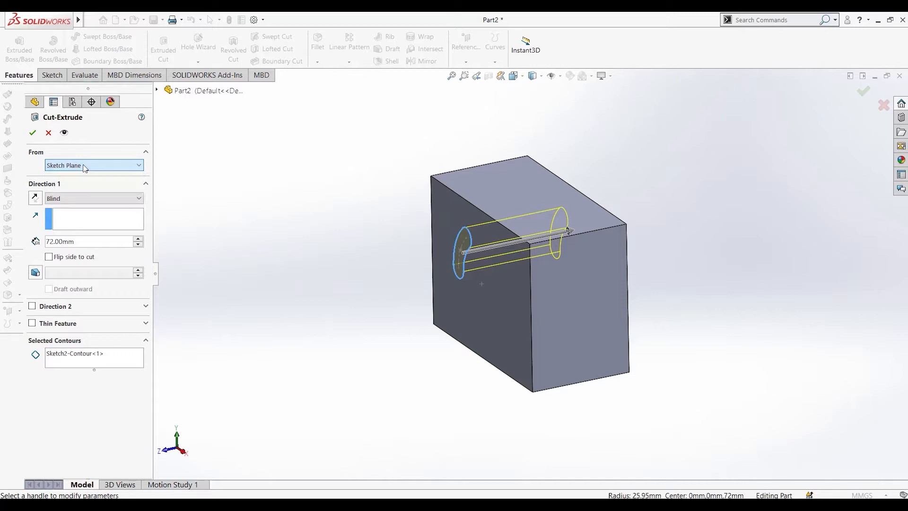
pyautogui.click(81, 199)
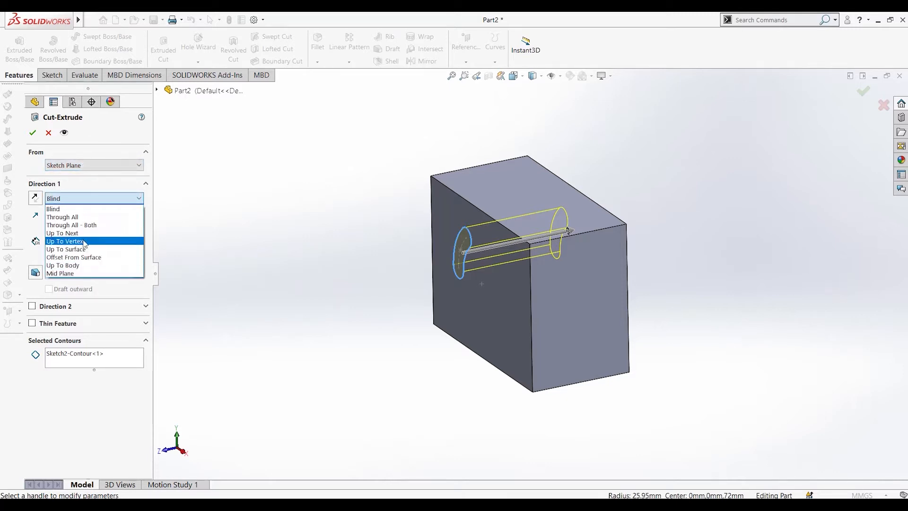
pyautogui.click(96, 198)
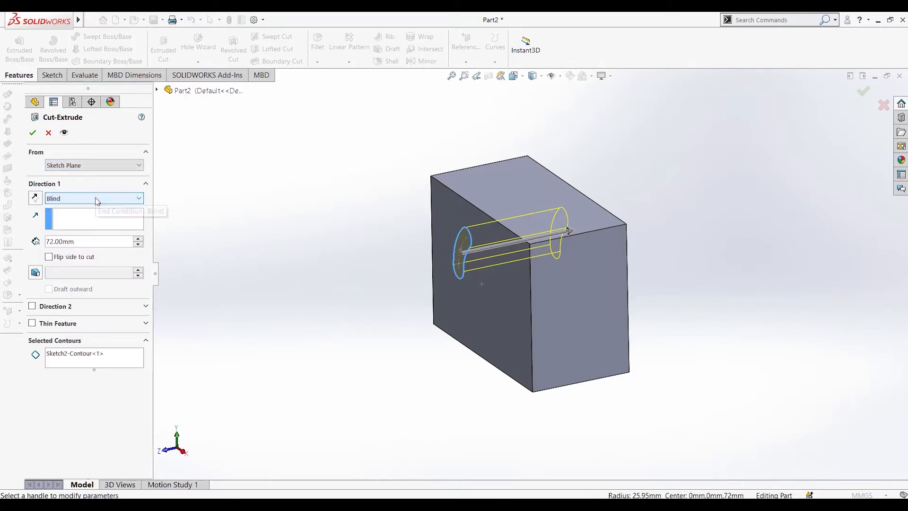
pyautogui.moveTo(395, 361)
pyautogui.mouseDown(button='middle')
pyautogui.moveTo(412, 359)
pyautogui.moveTo(405, 347)
pyautogui.mouseUp(button='middle')
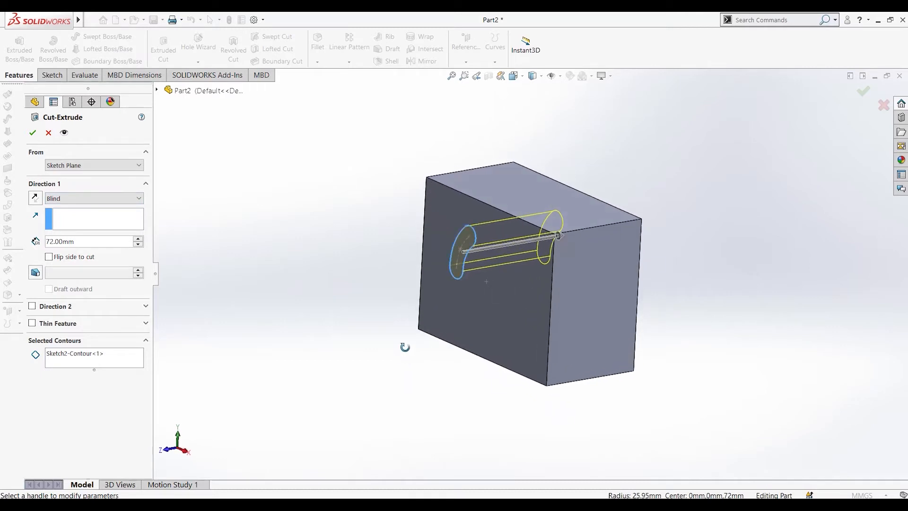
# Try a cut depth of 82 mm and restore it to 72 mm
pyautogui.click(140, 239)
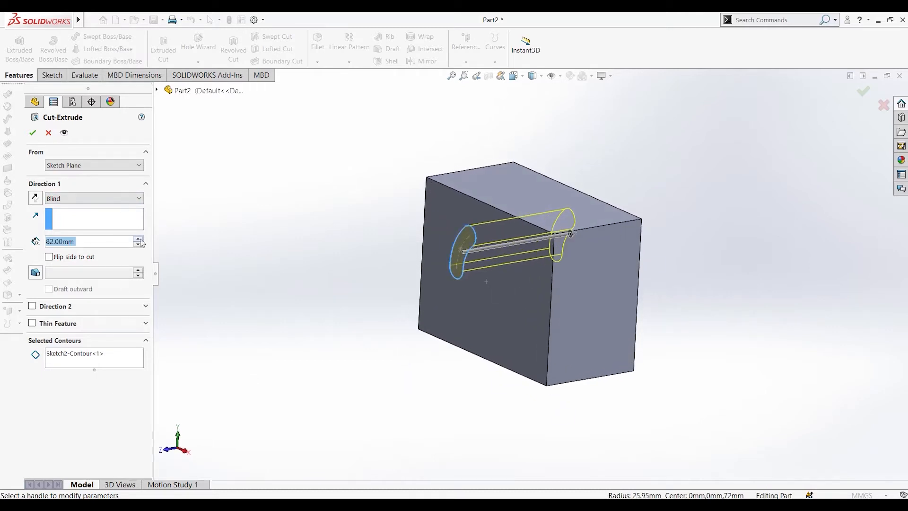
pyautogui.click(139, 244)
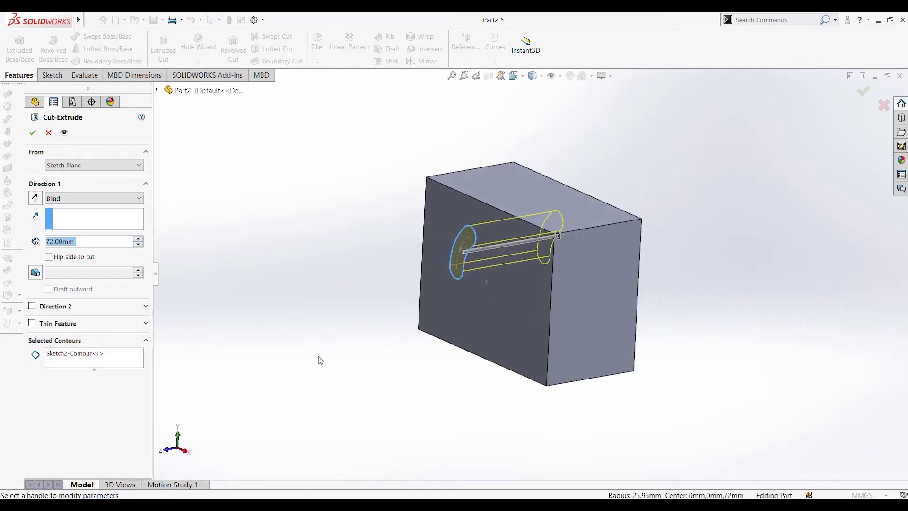
pyautogui.moveTo(319, 360); pyautogui.dragTo(254, 355, button='middle')
pyautogui.moveTo(740, 399); pyautogui.dragTo(810, 396, button='middle')
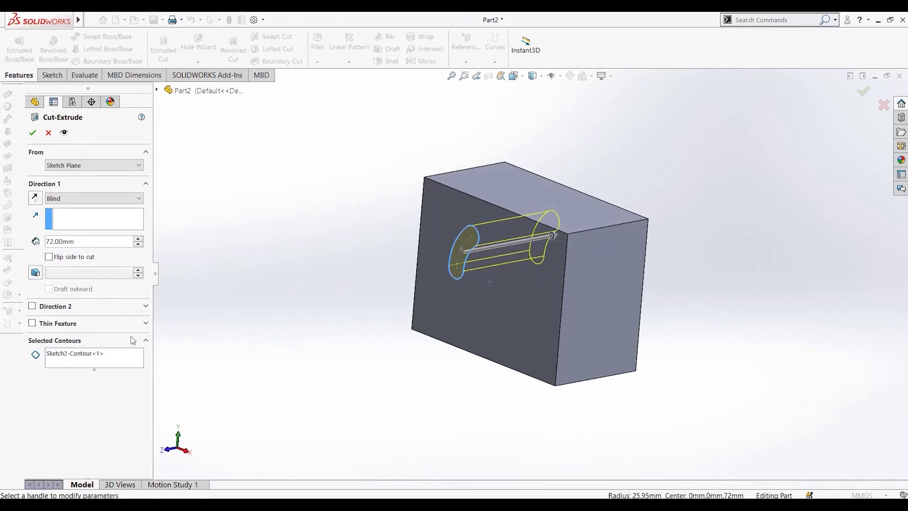
# Add a 3-degree inward draft to the slot cut, trying the outward draft option along the way
pyautogui.click(35, 273)
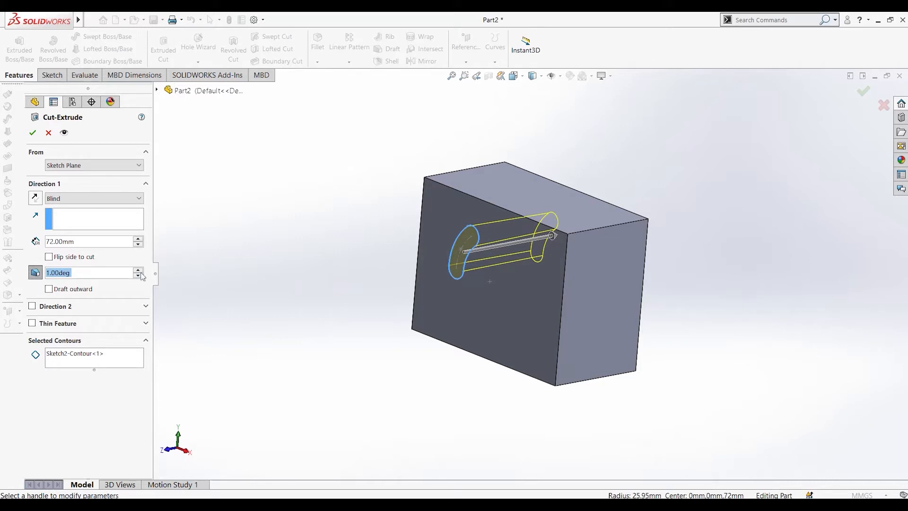
pyautogui.click(49, 289)
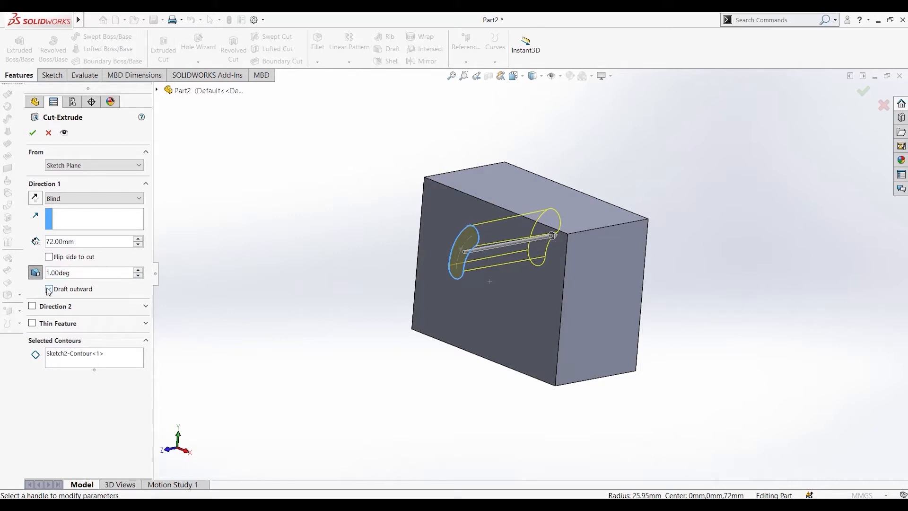
pyautogui.click(49, 289)
pyautogui.click(138, 270)
pyautogui.click(138, 271)
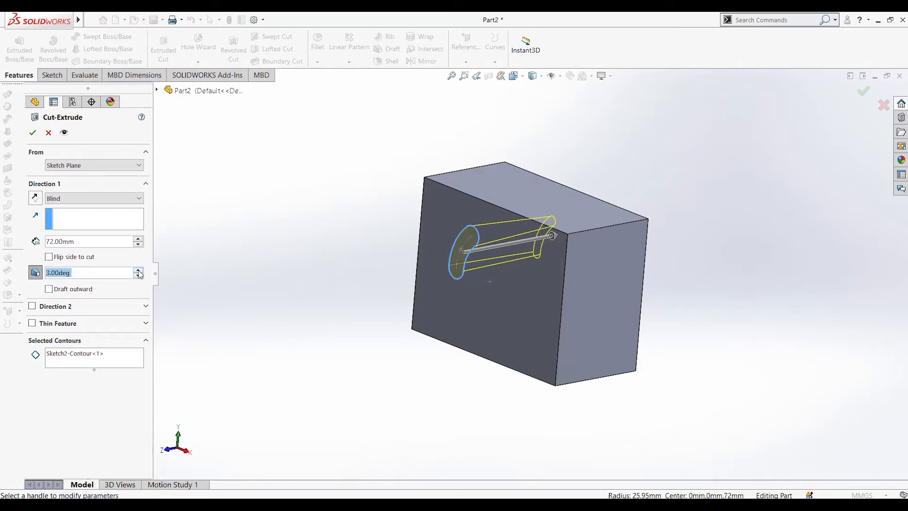
# Make the cut a One-Direction thin feature 10 mm thick and complete it, keeping all bodies
pyautogui.click(33, 324)
pyautogui.moveTo(311, 337); pyautogui.dragTo(330, 325, button='middle')
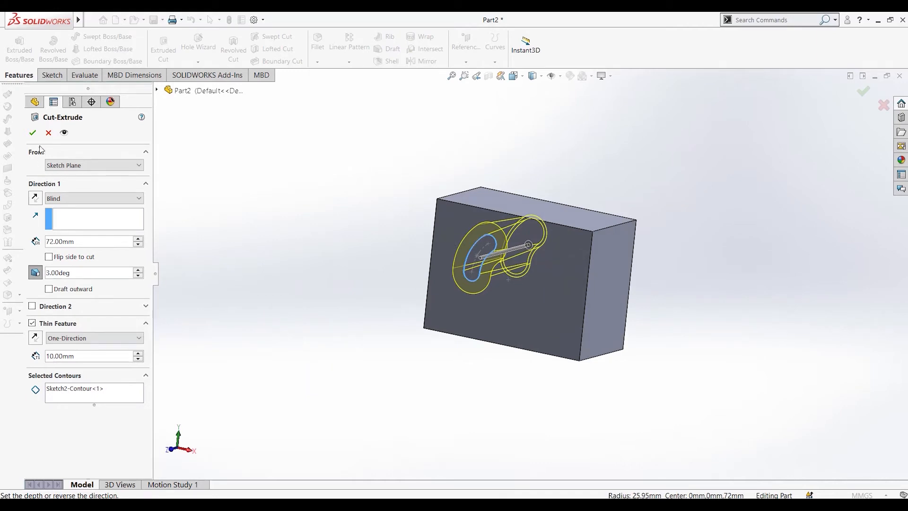
pyautogui.click(33, 132)
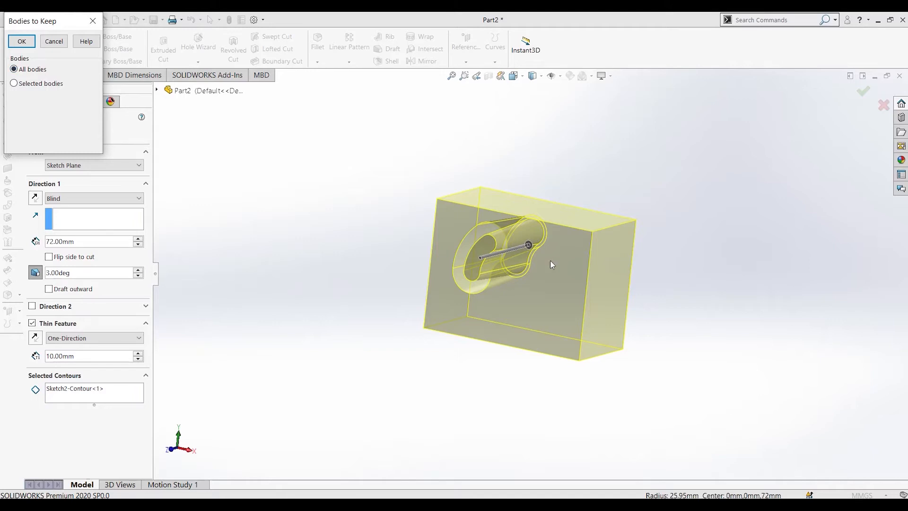
pyautogui.click(21, 41)
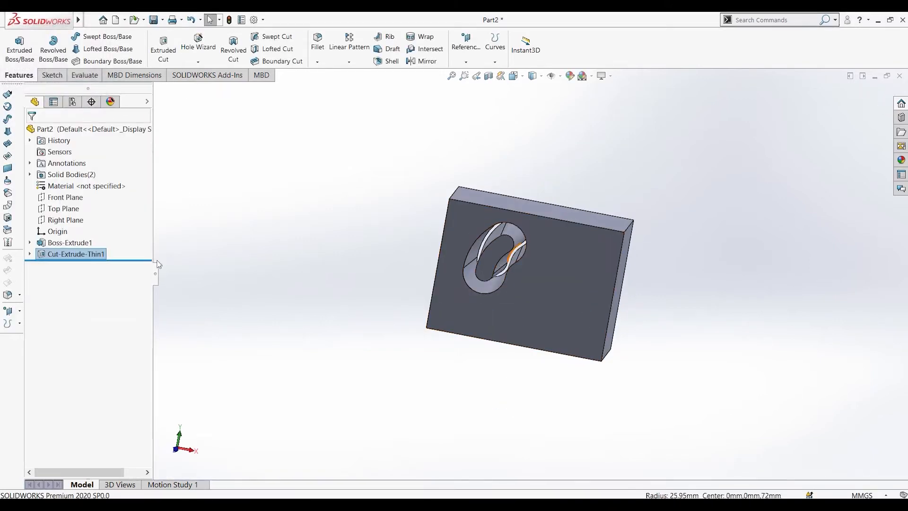
# Edit the thin slot cut and complete it again, keeping only Body 1 of the resulting bodies
pyautogui.rightClick(98, 258)
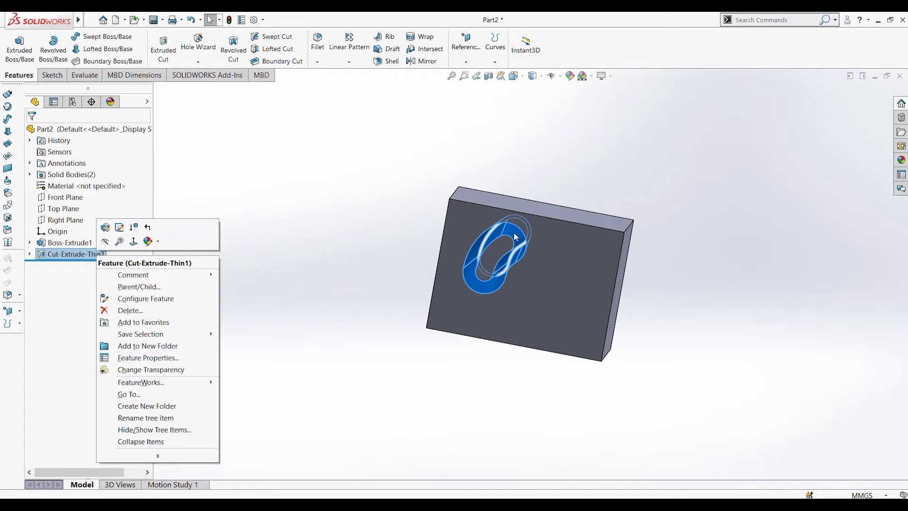
pyautogui.click(105, 227)
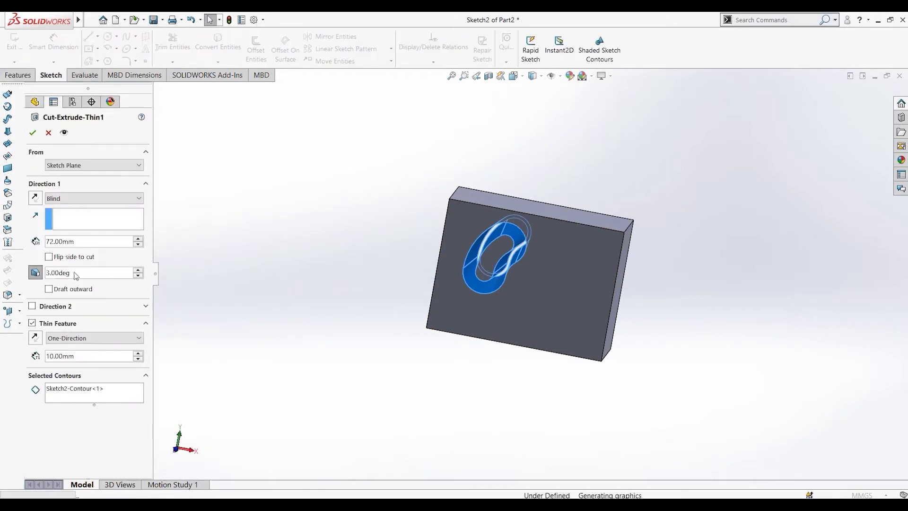
pyautogui.click(32, 132)
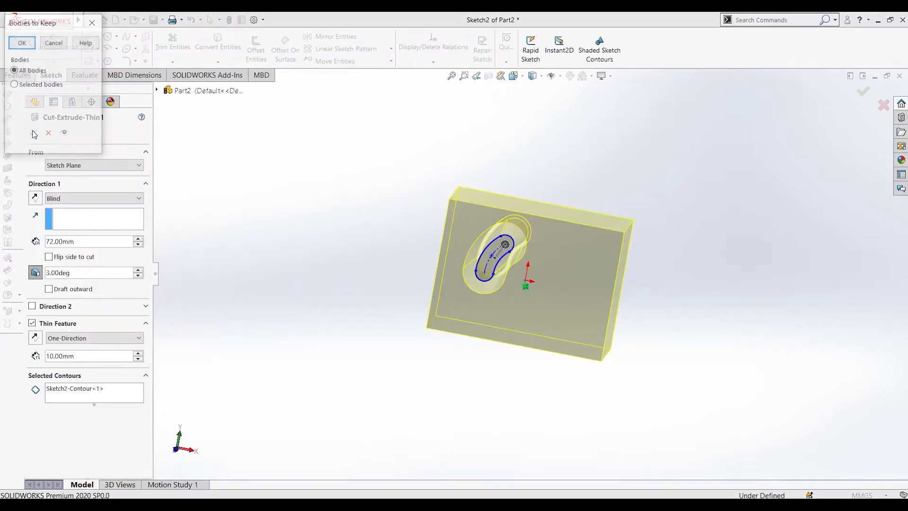
pyautogui.click(48, 84)
pyautogui.click(14, 102)
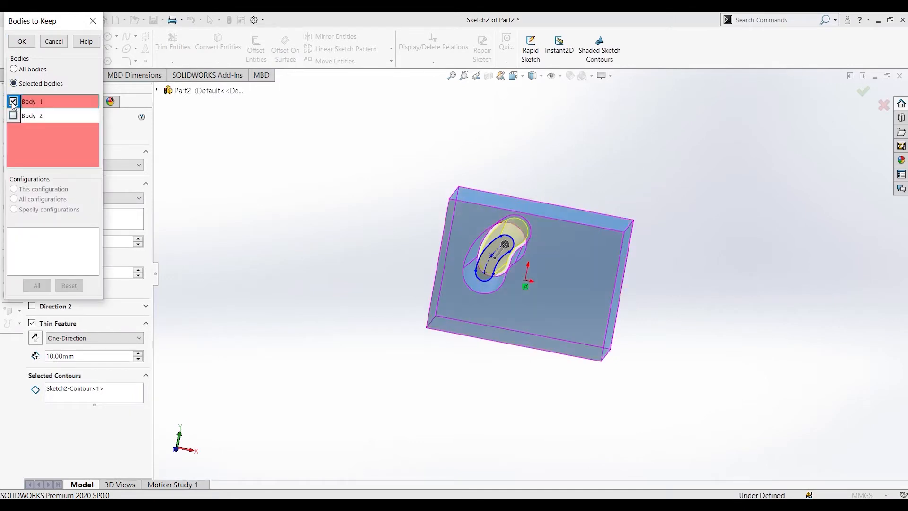
pyautogui.click(22, 42)
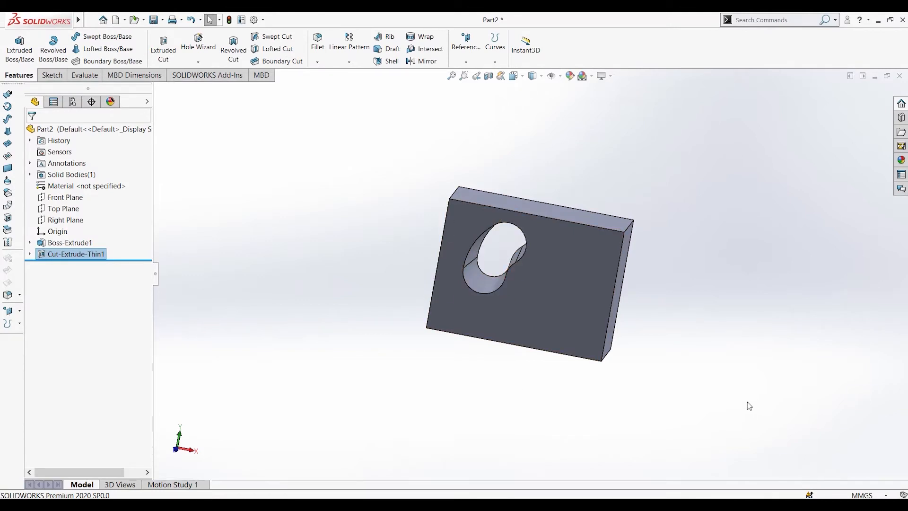
pyautogui.moveTo(749, 405); pyautogui.dragTo(729, 409, button='middle')
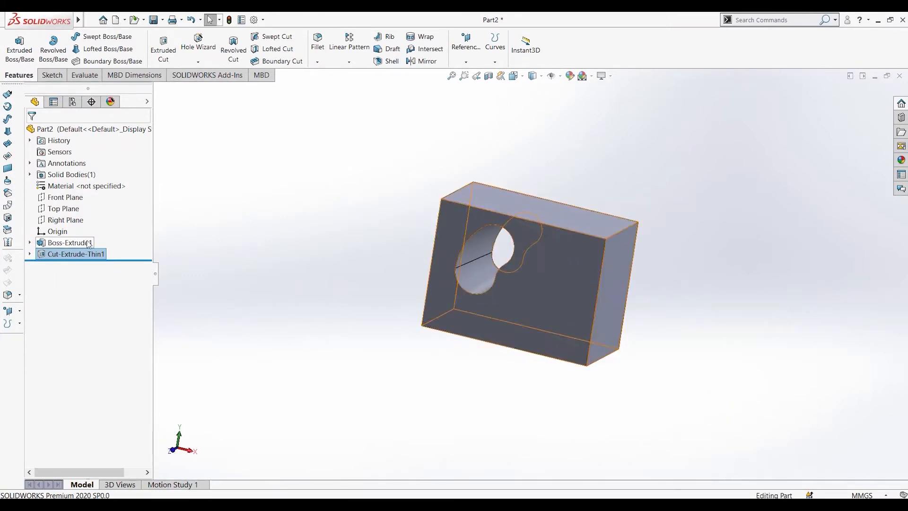
# Delete the thin slot cut from the block while keeping its arc slot sketch
pyautogui.rightClick(90, 254)
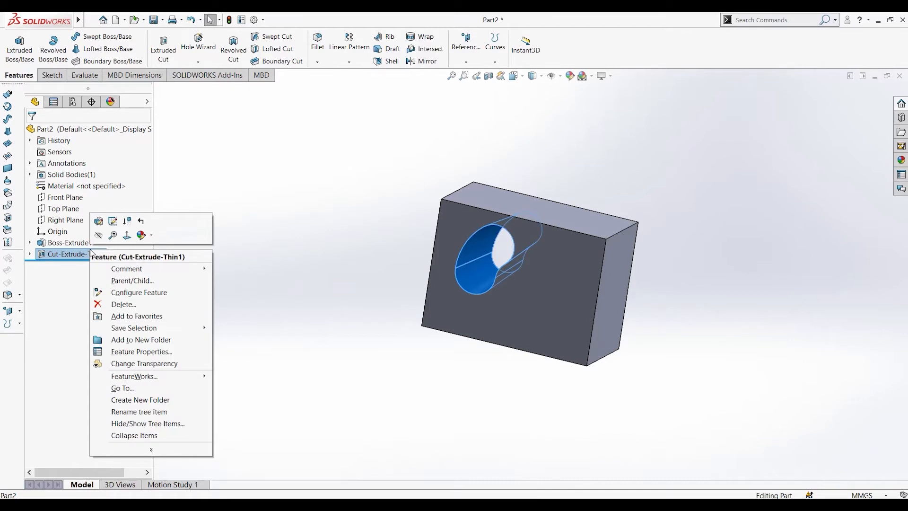
pyautogui.click(128, 305)
pyautogui.click(520, 201)
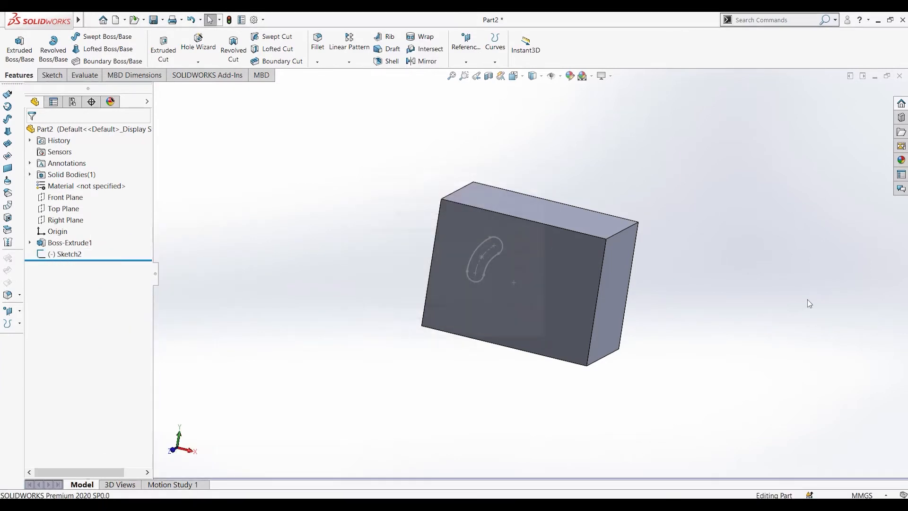
# Sketch a circle of about 102 mm radius centred on the origin on the block's back face and finish the sketch
pyautogui.moveTo(810, 303); pyautogui.dragTo(644, 314, button='middle')
pyautogui.click(508, 257)
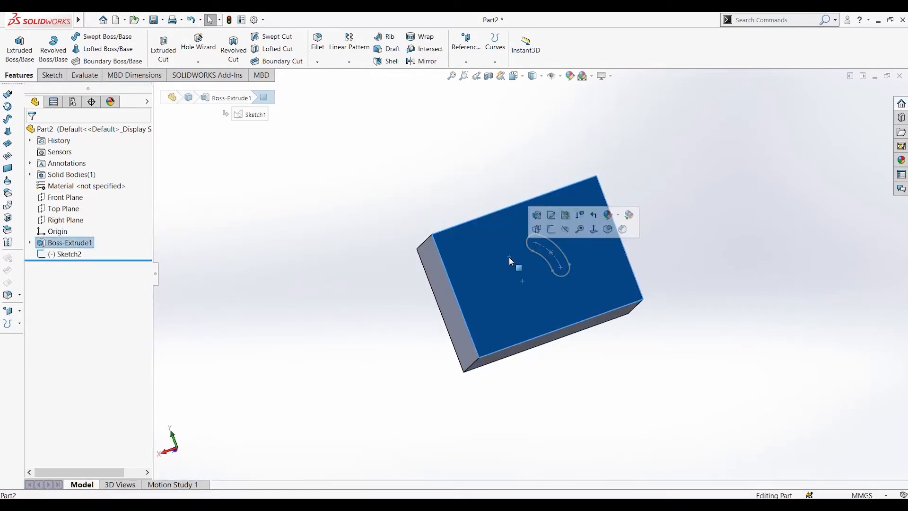
pyautogui.click(599, 233)
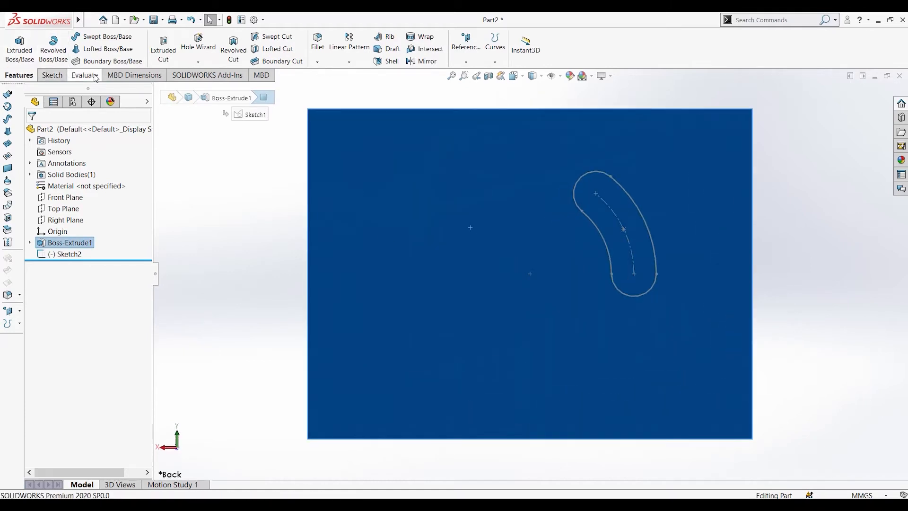
pyautogui.click(53, 75)
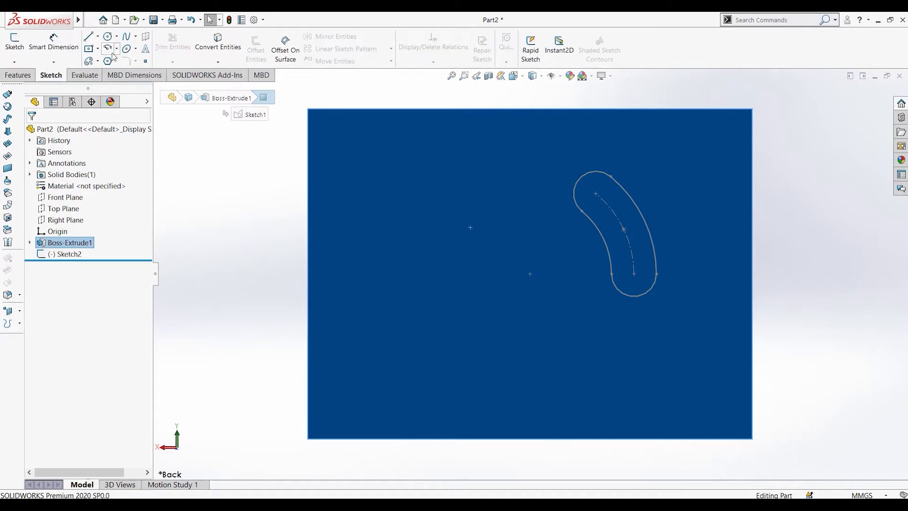
pyautogui.click(107, 36)
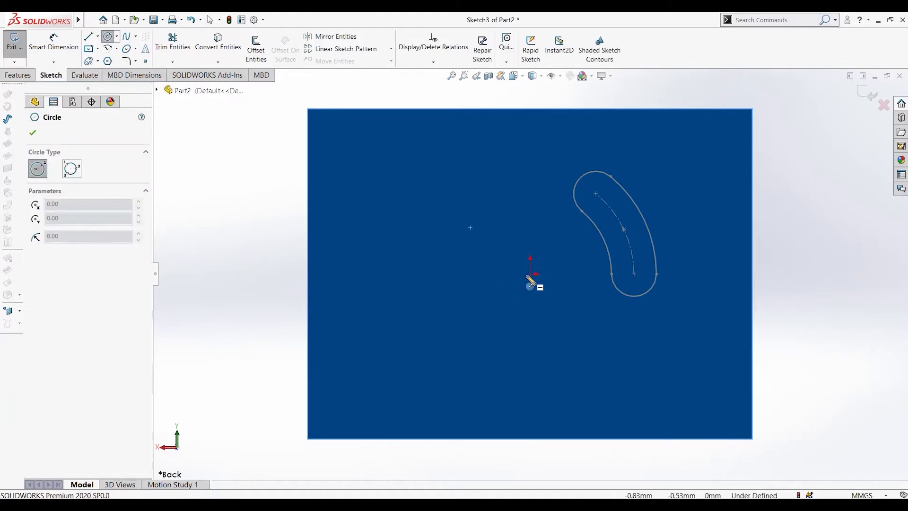
pyautogui.click(529, 274)
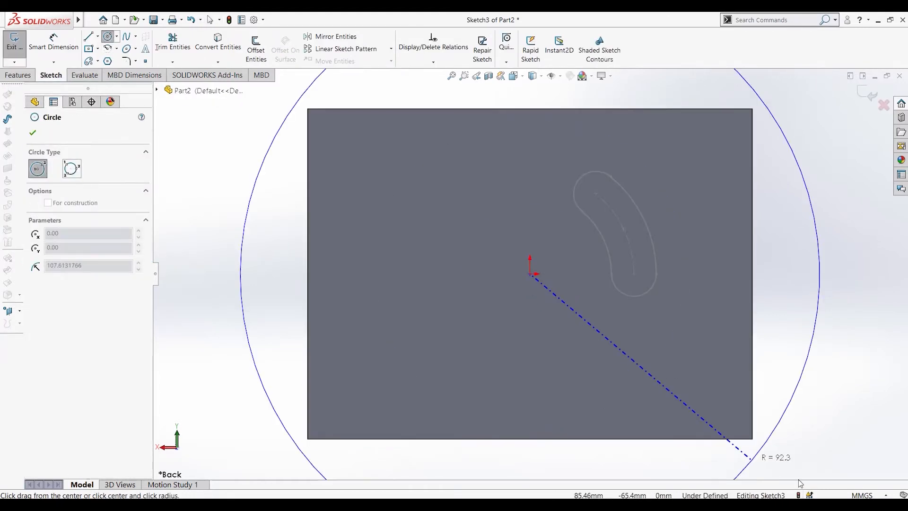
pyautogui.click(784, 469)
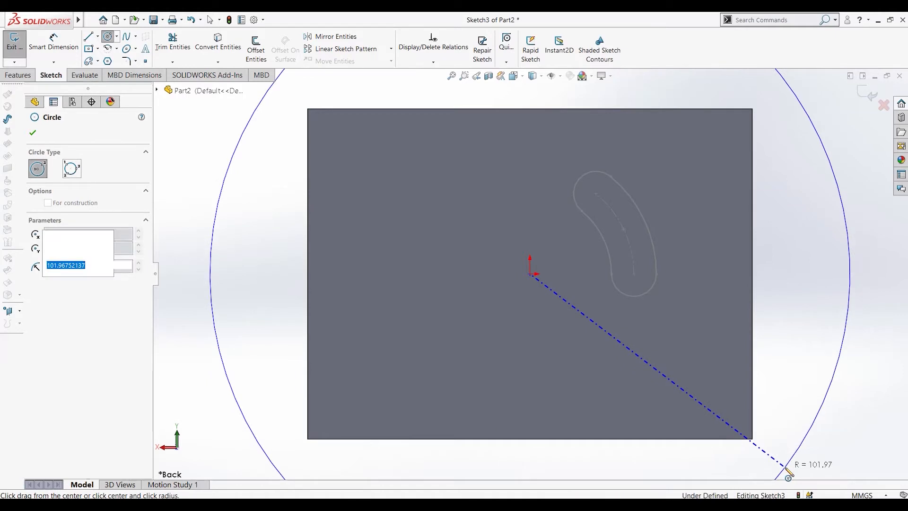
pyautogui.click(33, 132)
pyautogui.click(14, 42)
# Extrude the circle 72 mm Blind away from the block as a boss merged with it
pyautogui.click(16, 76)
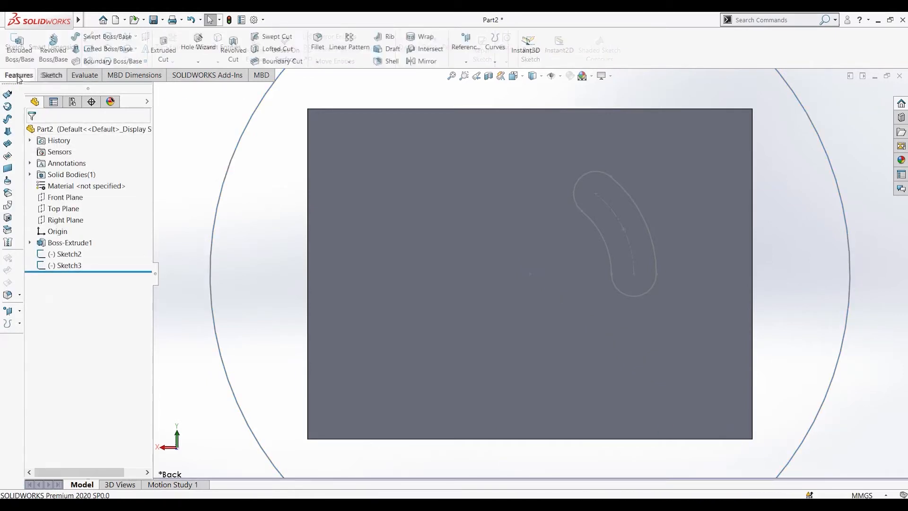
pyautogui.click(19, 50)
pyautogui.scroll(5, 522, 324)
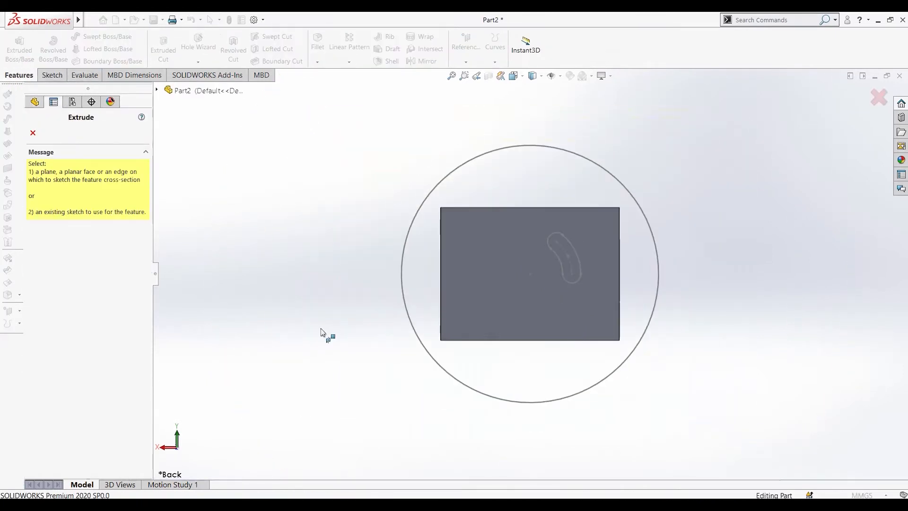
pyautogui.moveTo(321, 329); pyautogui.dragTo(420, 362, button='middle')
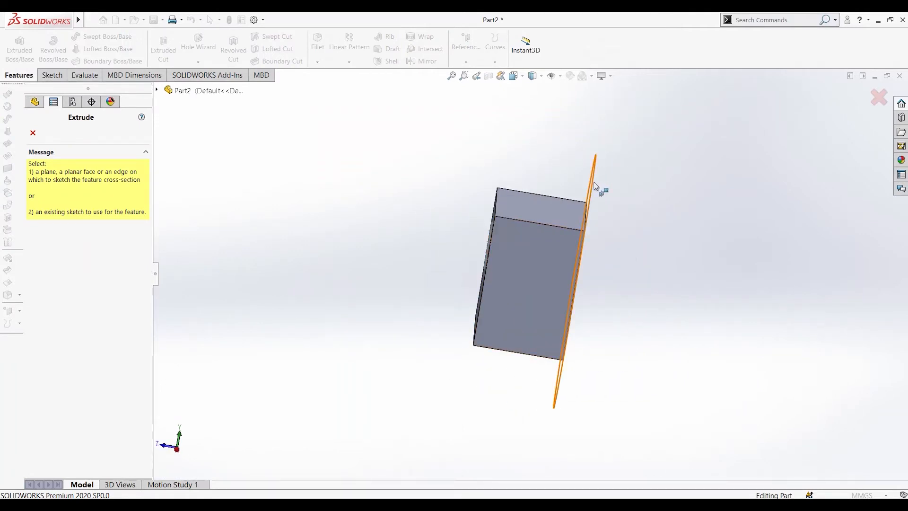
pyautogui.click(591, 184)
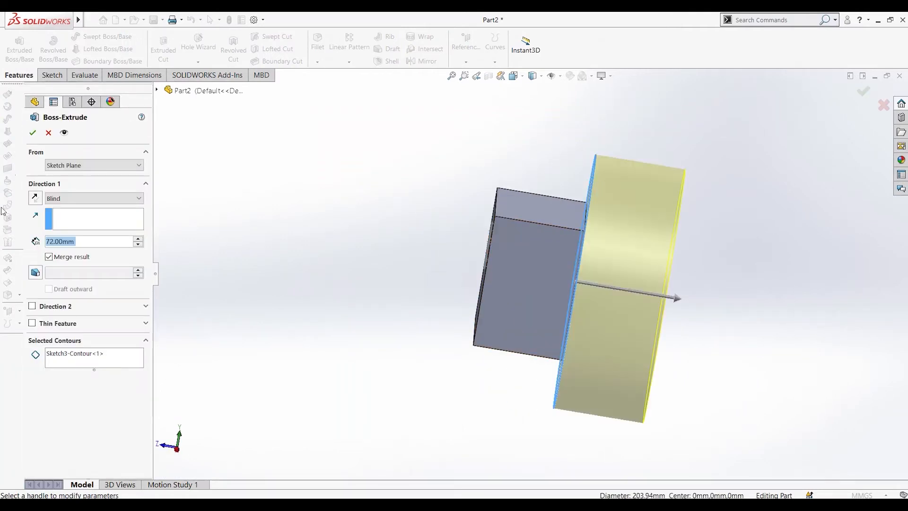
pyautogui.click(32, 133)
# Start an extruded cut of the arc slot sketch from the Sketch Plane with a Through All end condition
pyautogui.click(163, 47)
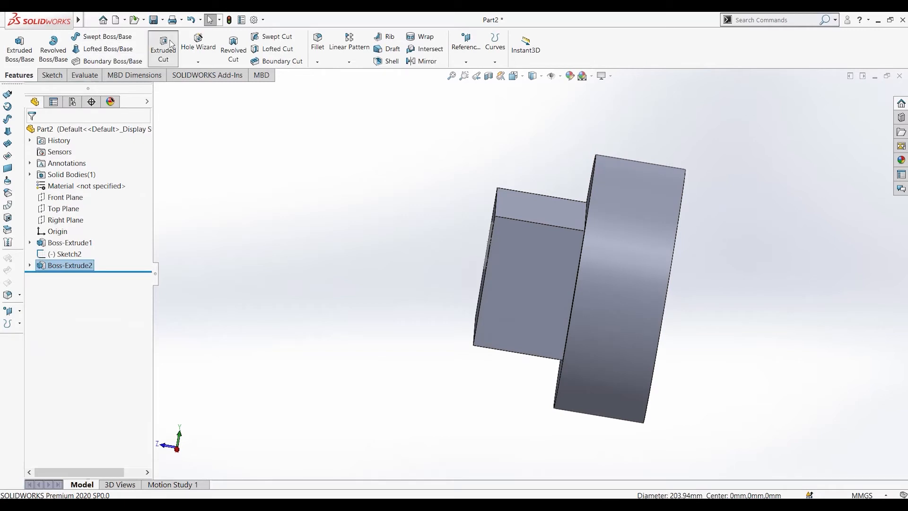
pyautogui.moveTo(318, 348); pyautogui.dragTo(485, 293, button='middle')
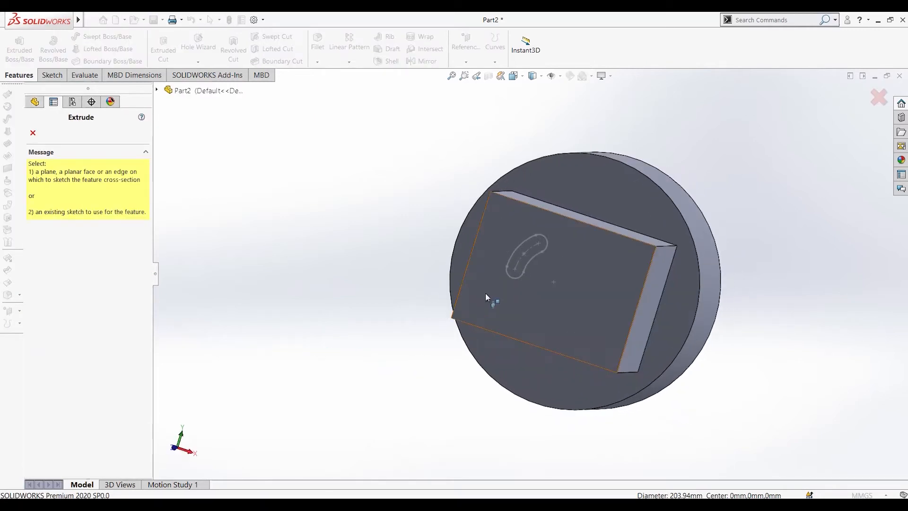
pyautogui.click(532, 257)
pyautogui.moveTo(790, 254); pyautogui.dragTo(718, 264, button='middle')
pyautogui.click(110, 198)
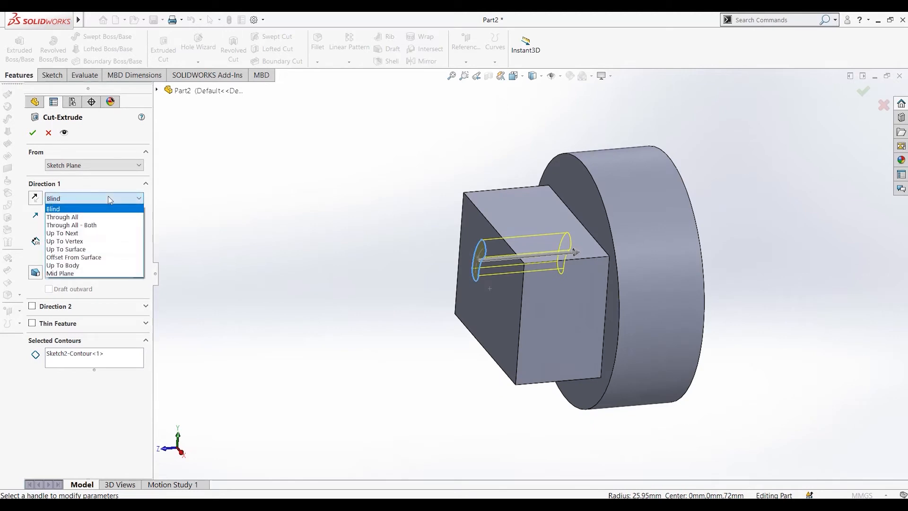
pyautogui.click(89, 217)
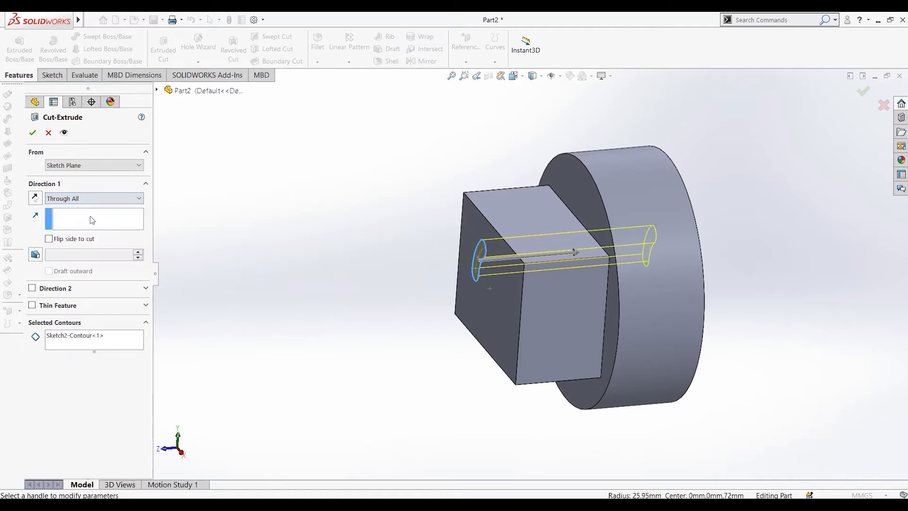
pyautogui.moveTo(561, 422); pyautogui.dragTo(547, 418, button='middle')
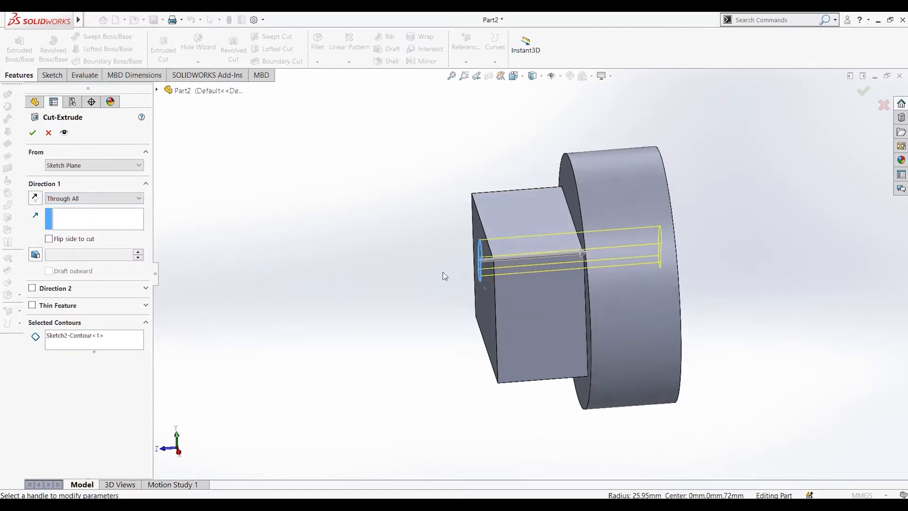
pyautogui.moveTo(775, 309); pyautogui.dragTo(731, 307, button='middle')
pyautogui.moveTo(673, 437); pyautogui.dragTo(724, 427, button='middle')
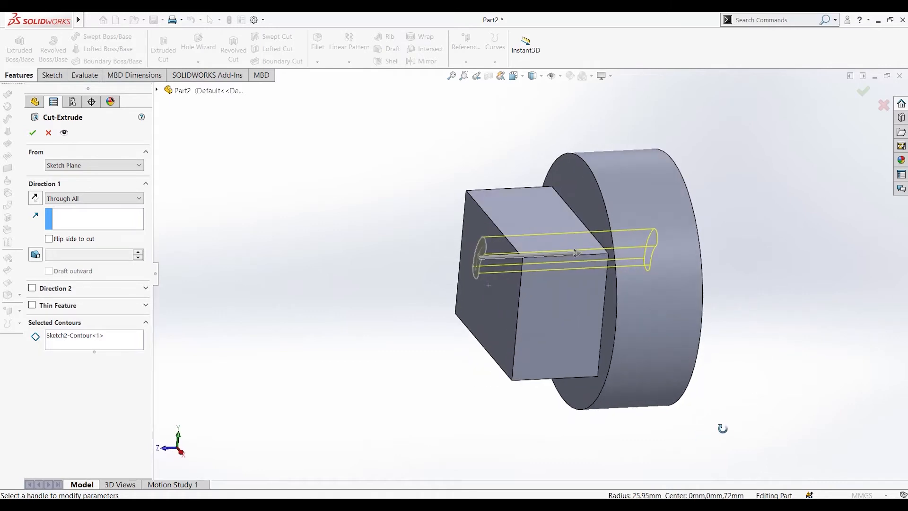
# Set the slot cut's end condition to Through All - Both, and after that set Direction 1 to Up To Next
pyautogui.click(79, 202)
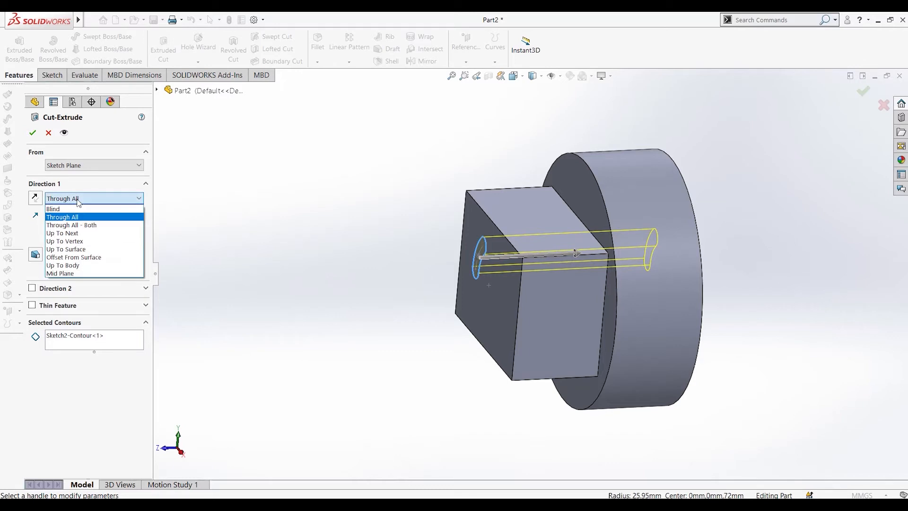
pyautogui.click(90, 226)
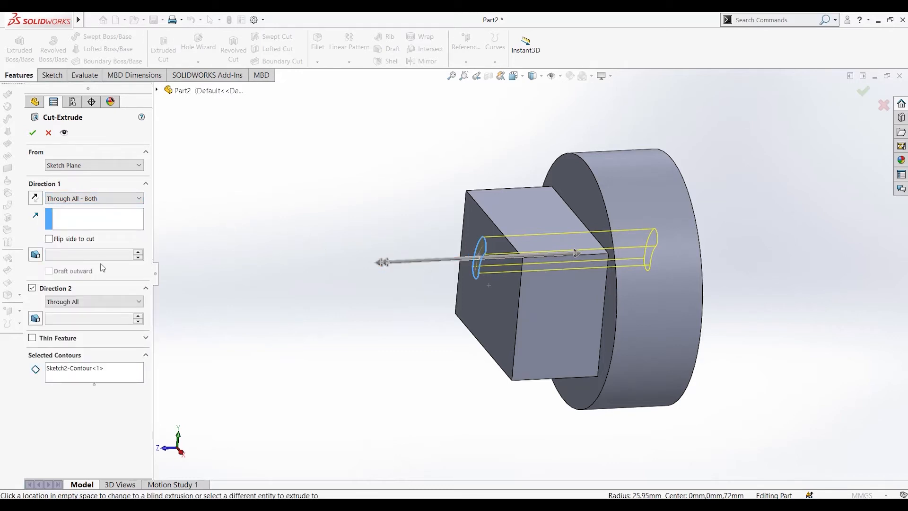
pyautogui.click(78, 199)
pyautogui.click(66, 233)
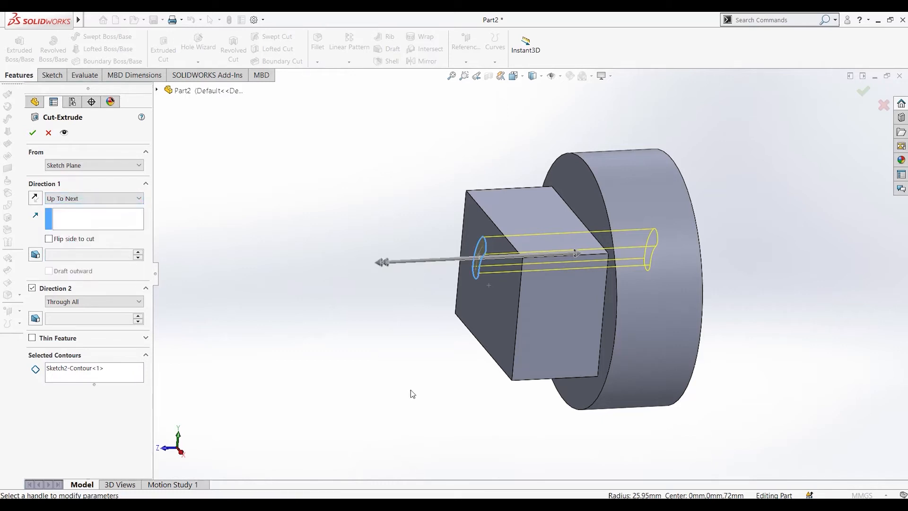
pyautogui.moveTo(423, 407); pyautogui.dragTo(393, 396, button='middle')
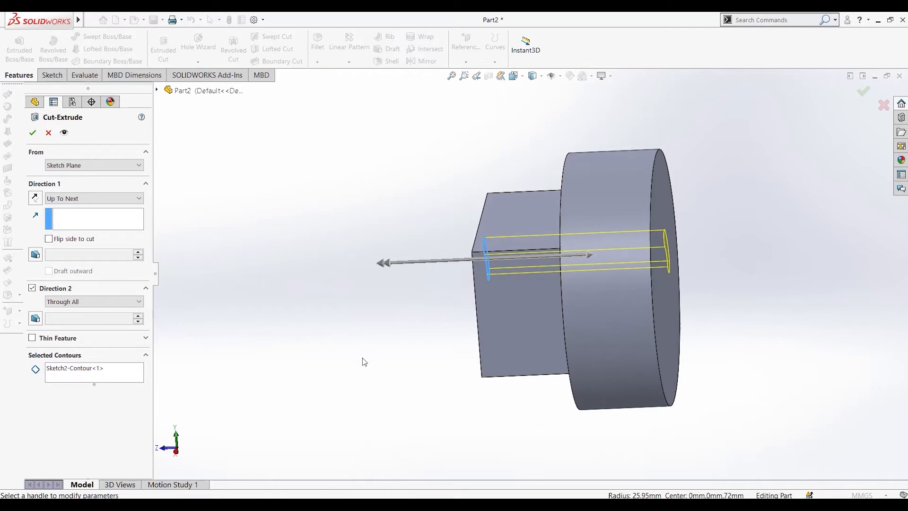
pyautogui.moveTo(364, 361); pyautogui.dragTo(373, 399, button='middle')
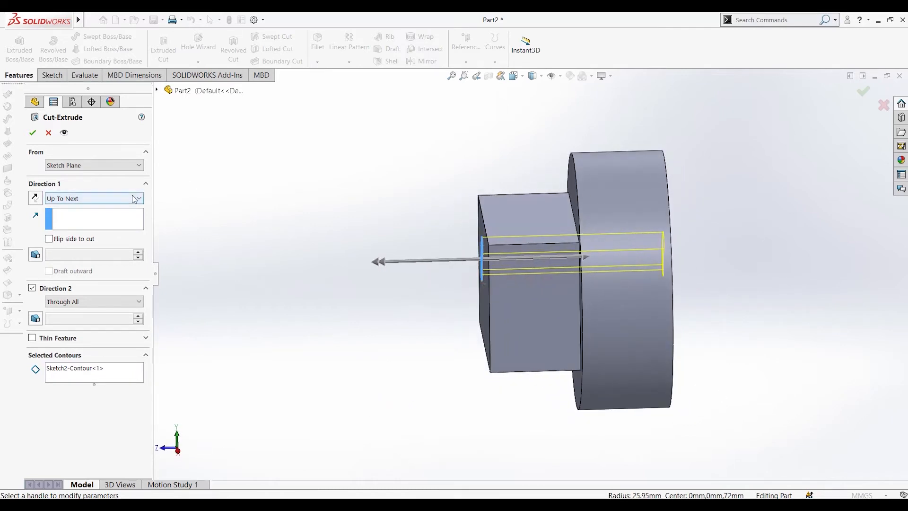
# Try the Up To Vertex end condition in Direction 1, using the block's vertical edge next to the disc as reference
pyautogui.click(95, 198)
pyautogui.click(111, 242)
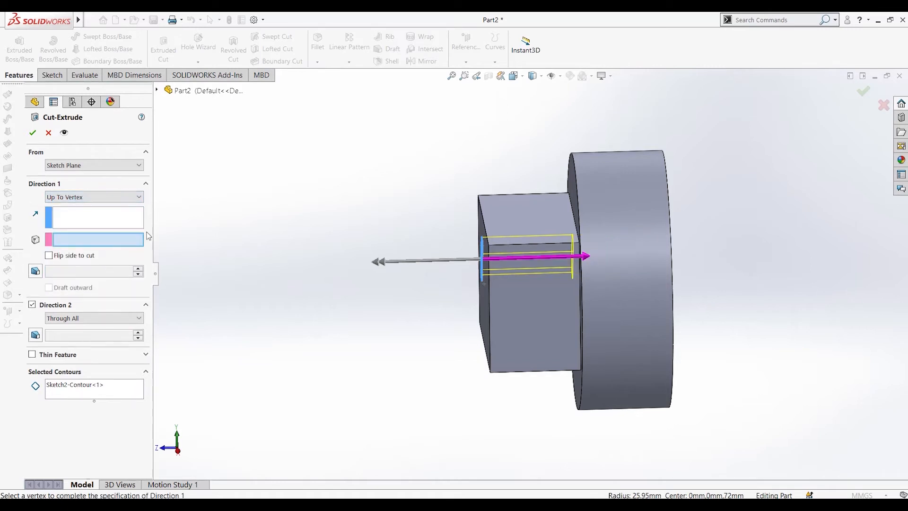
pyautogui.moveTo(649, 310); pyautogui.dragTo(653, 312, button='middle')
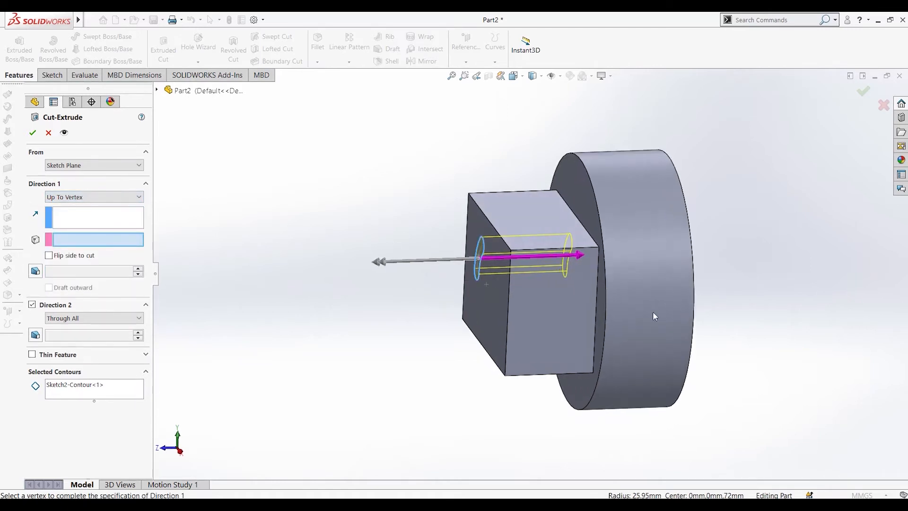
pyautogui.click(598, 260)
pyautogui.moveTo(840, 273)
pyautogui.mouseDown(button='middle')
pyautogui.moveTo(760, 265)
pyautogui.moveTo(832, 270)
pyautogui.mouseUp(button='middle')
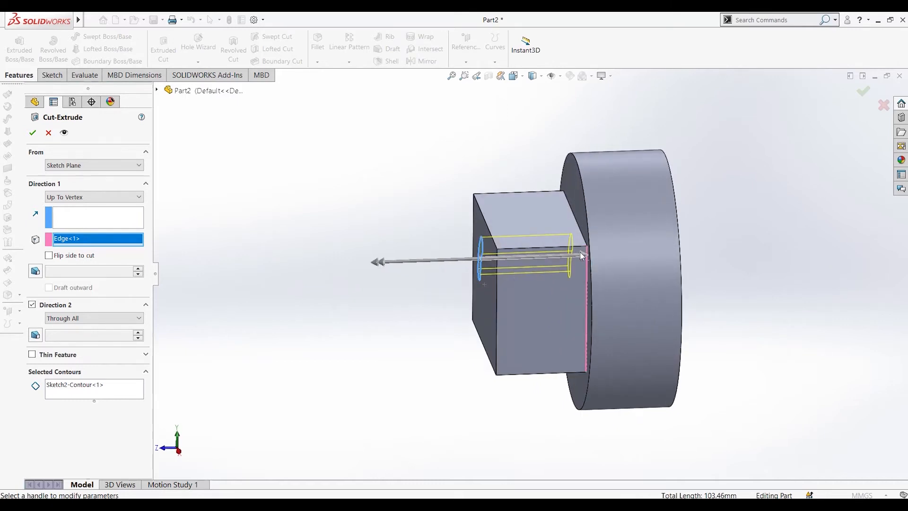
# Set Direction 1 of the slot cut to Up To Surface, ending at the disc's flat face that meets the block
pyautogui.click(99, 198)
pyautogui.click(85, 248)
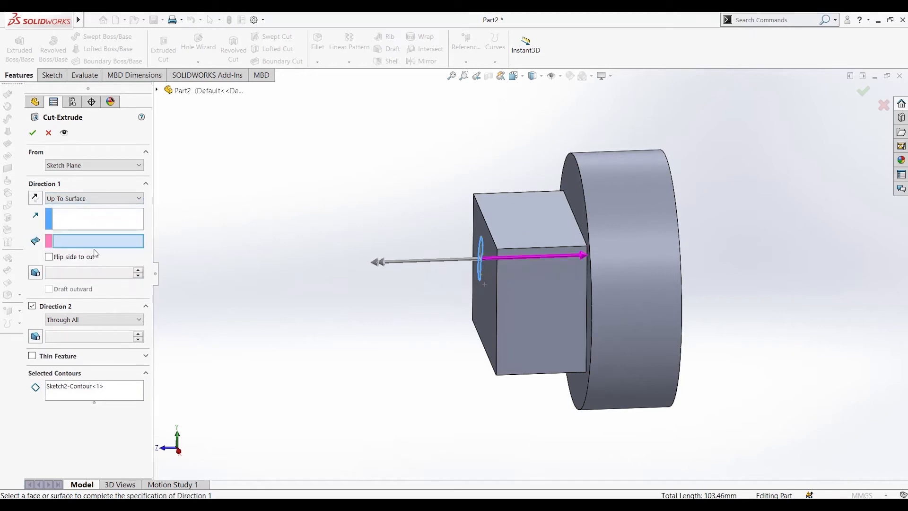
pyautogui.moveTo(820, 299)
pyautogui.mouseDown(button='middle')
pyautogui.moveTo(813, 298)
pyautogui.moveTo(829, 305)
pyautogui.mouseUp(button='middle')
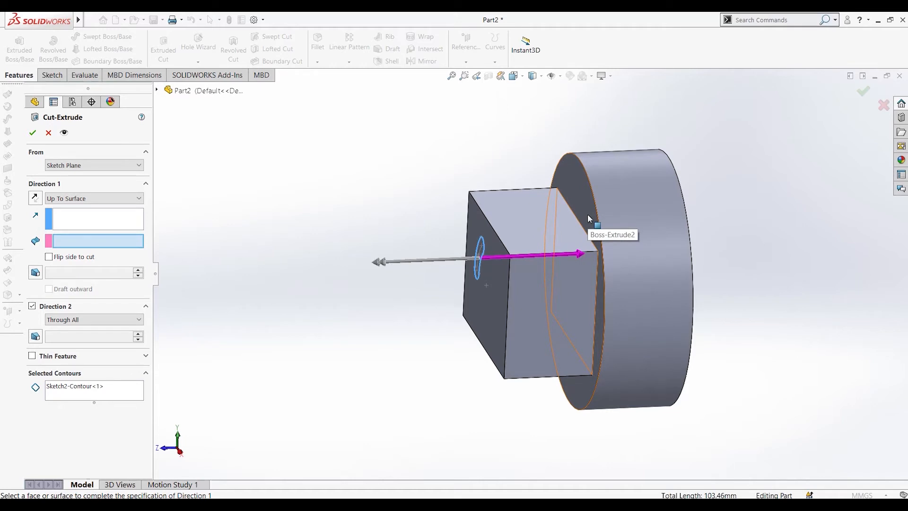
pyautogui.click(588, 214)
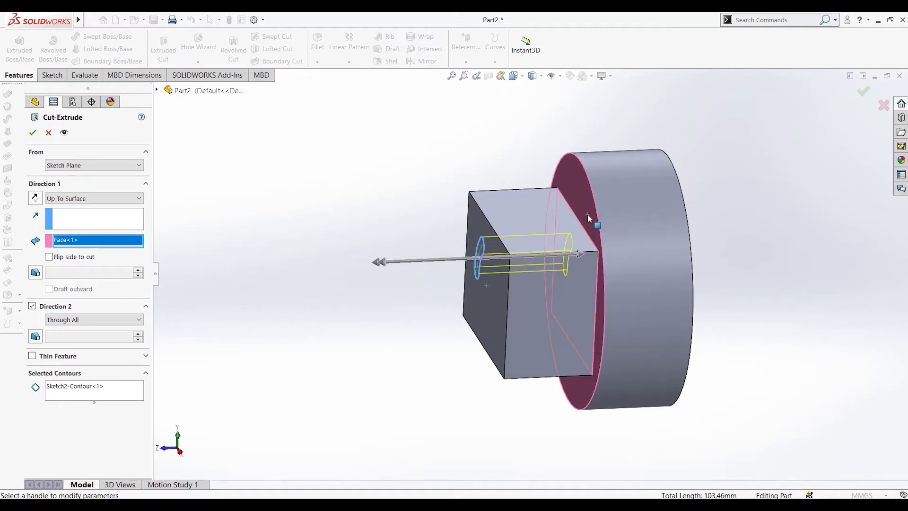
# Try the slot cut without Direction 2, using Offset From Surface at 52 mm from the disc's block-side face, and cancel the cut
pyautogui.click(32, 306)
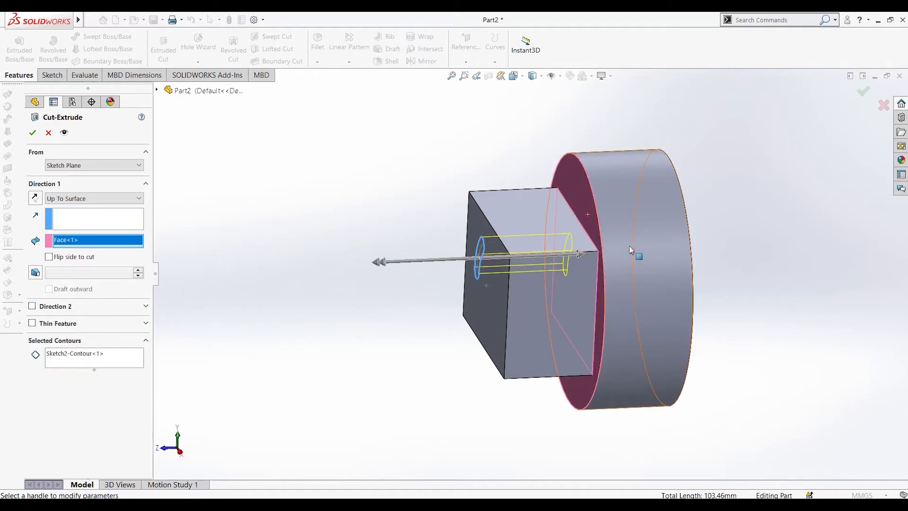
pyautogui.click(54, 198)
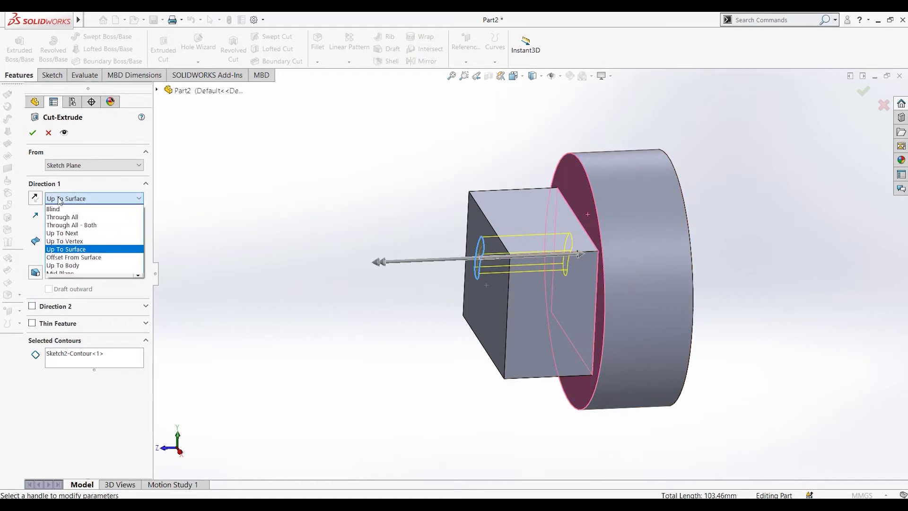
pyautogui.click(85, 258)
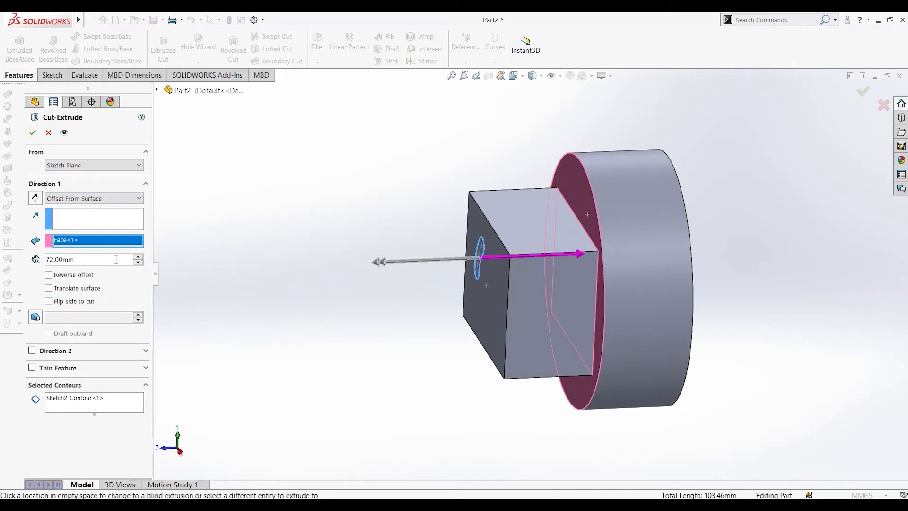
pyautogui.click(138, 263)
pyautogui.click(137, 263)
pyautogui.moveTo(278, 393); pyautogui.dragTo(268, 348, button='middle')
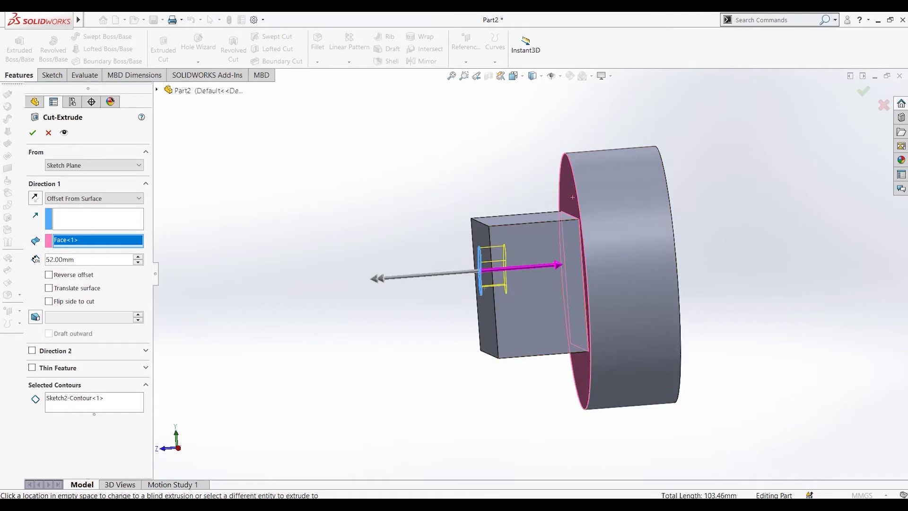
pyautogui.click(112, 200)
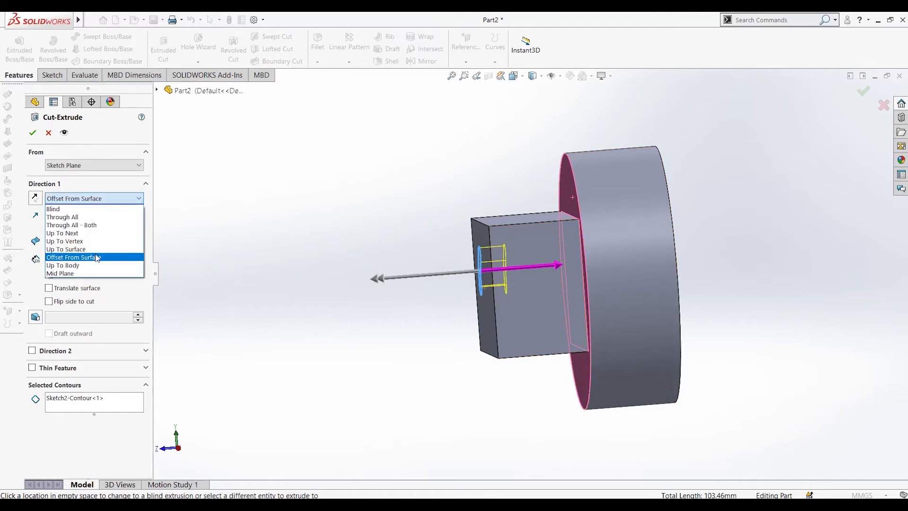
pyautogui.click(95, 198)
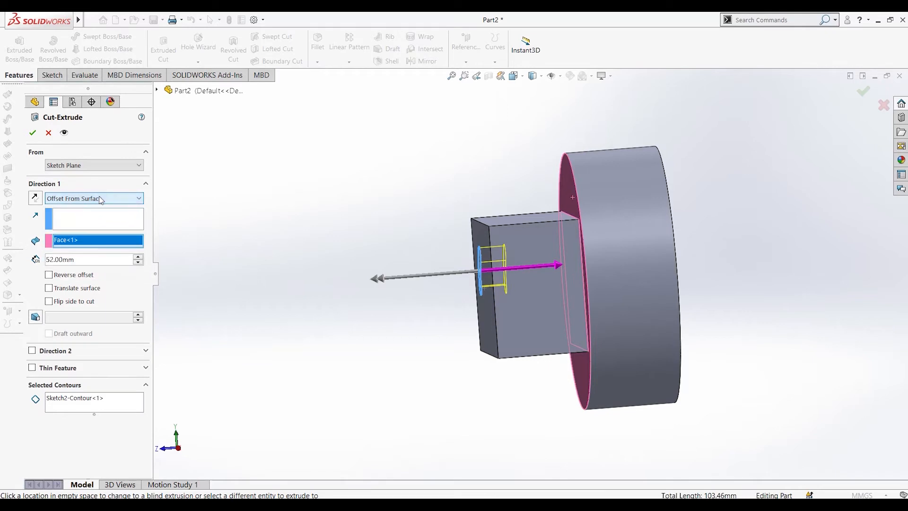
pyautogui.click(49, 133)
# Create a reference plane offset 40 mm outward from the disc's free circular face
pyautogui.moveTo(764, 354); pyautogui.dragTo(713, 369, button='middle')
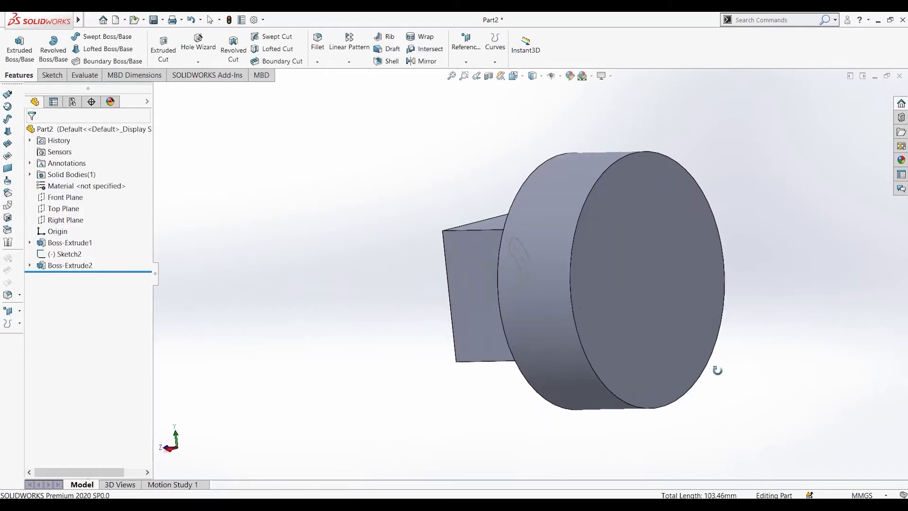
pyautogui.click(681, 316)
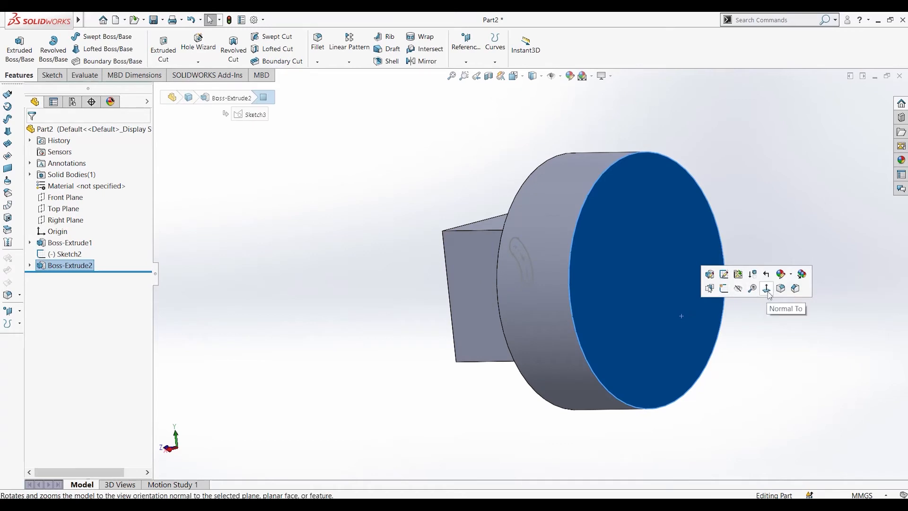
pyautogui.click(466, 62)
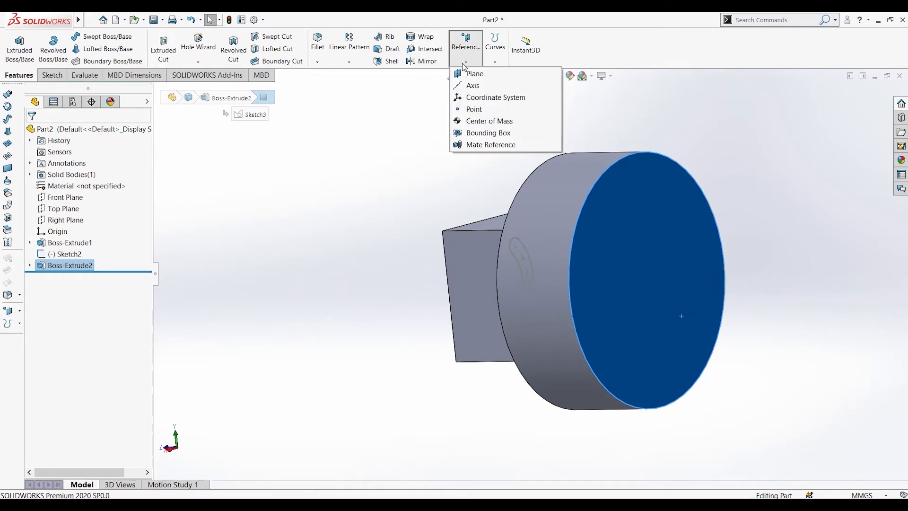
pyautogui.click(497, 78)
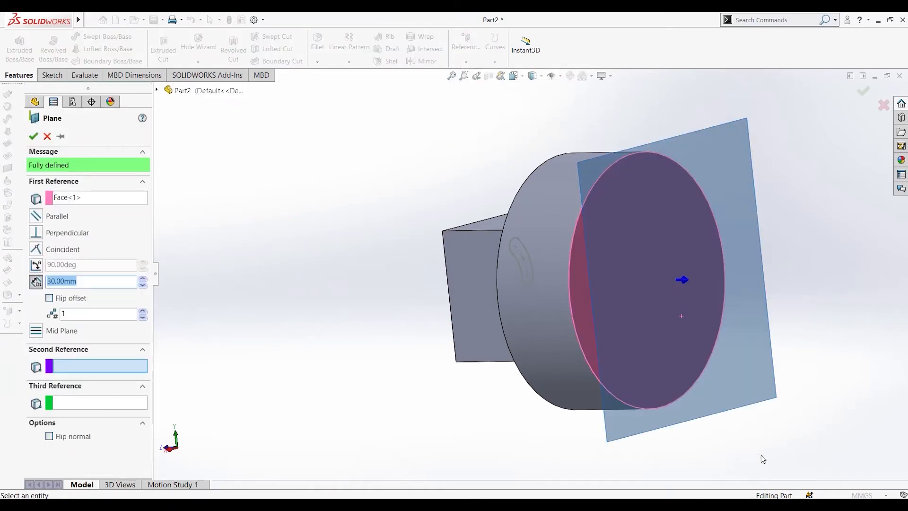
pyautogui.moveTo(762, 459); pyautogui.dragTo(790, 454, button='middle')
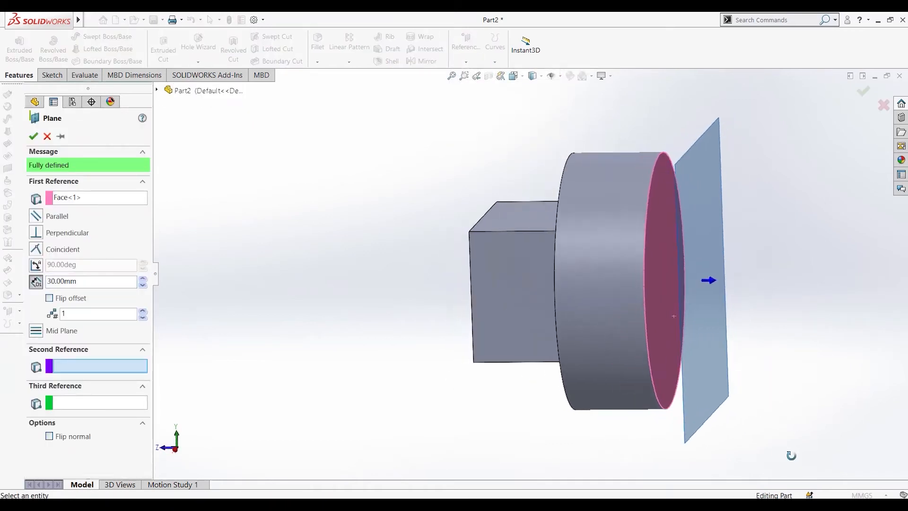
pyautogui.click(143, 279)
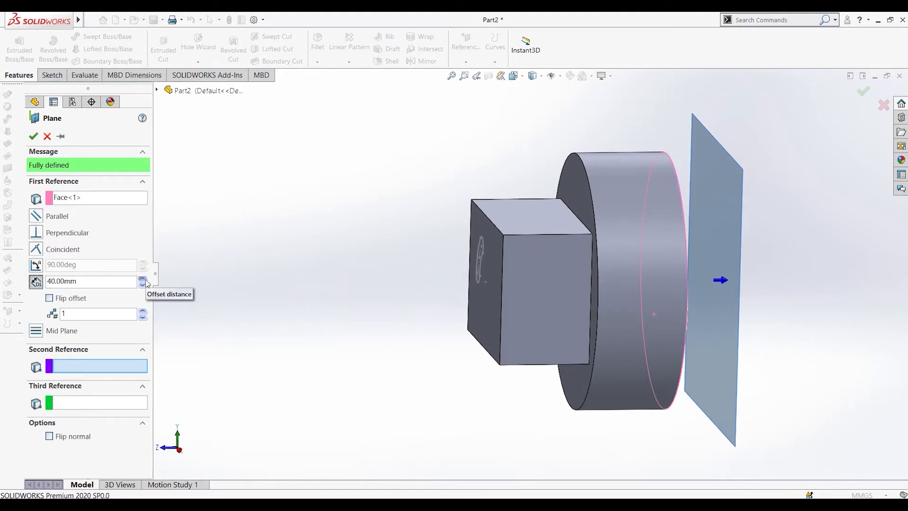
pyautogui.click(33, 136)
# Sketch a six-sided inscribed-circle polygon centred on the origin on the new offset plane, and exit the sketch
pyautogui.moveTo(491, 226); pyautogui.dragTo(738, 313, button='middle')
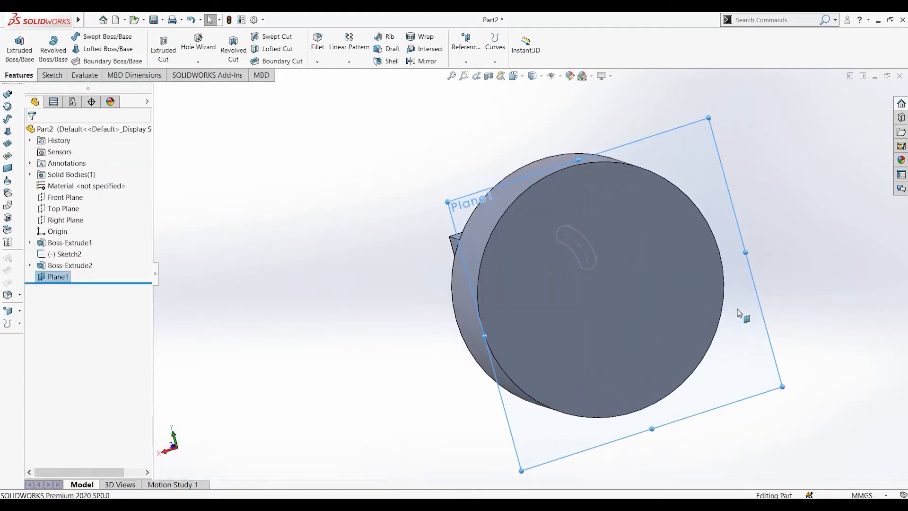
pyautogui.rightClick(696, 161)
pyautogui.click(712, 149)
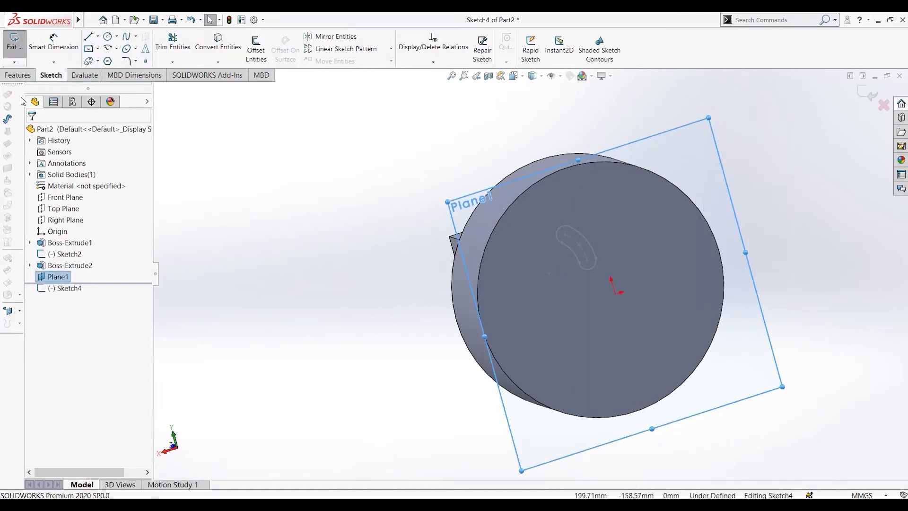
pyautogui.click(90, 75)
pyautogui.click(50, 76)
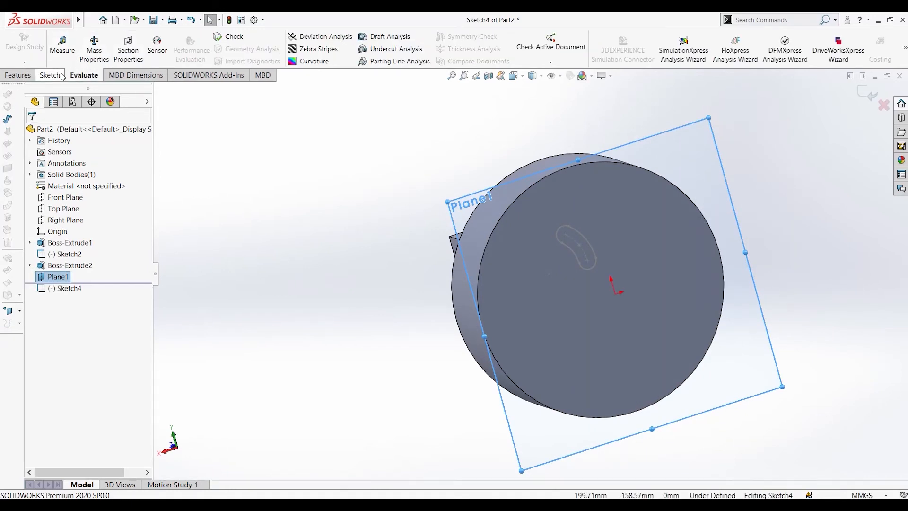
pyautogui.click(108, 61)
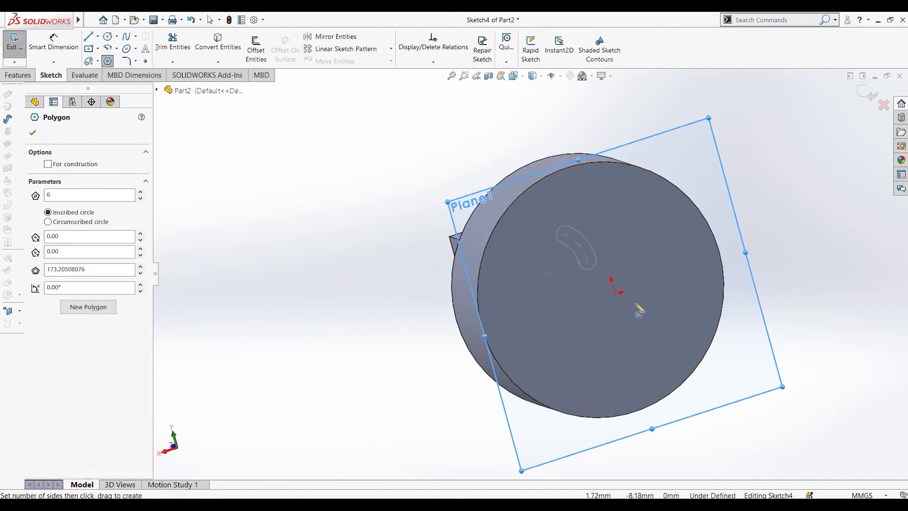
pyautogui.click(615, 293)
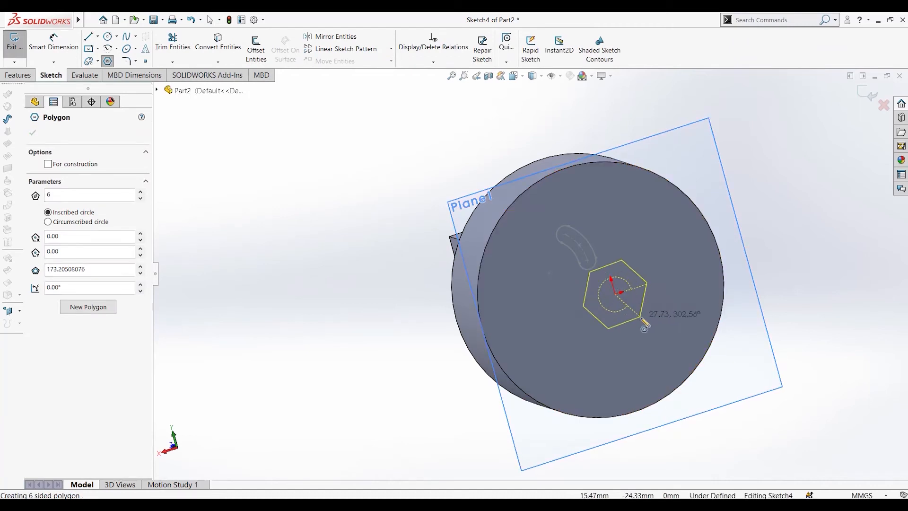
pyautogui.click(665, 345)
pyautogui.press('Escape')
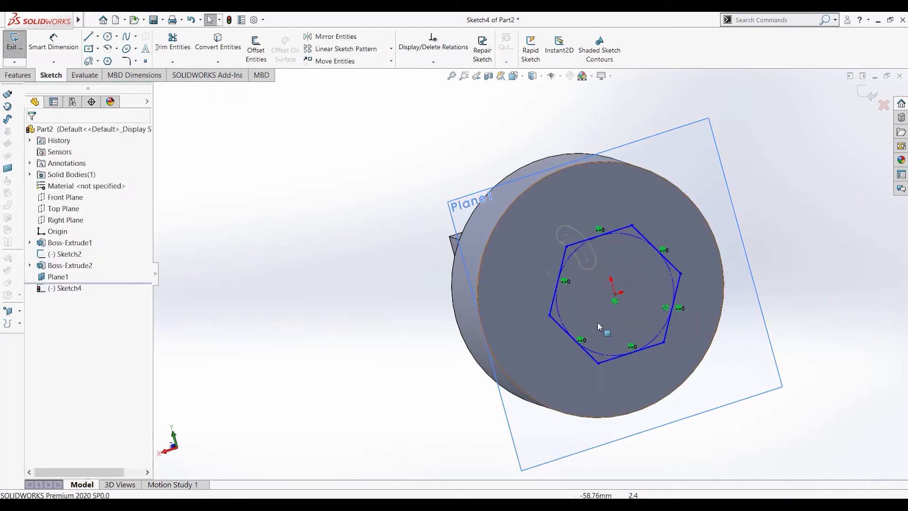
pyautogui.click(14, 41)
# Extrude the hexagon sketch as a Blind boss 72 mm deep, pointing away from the disc
pyautogui.click(18, 76)
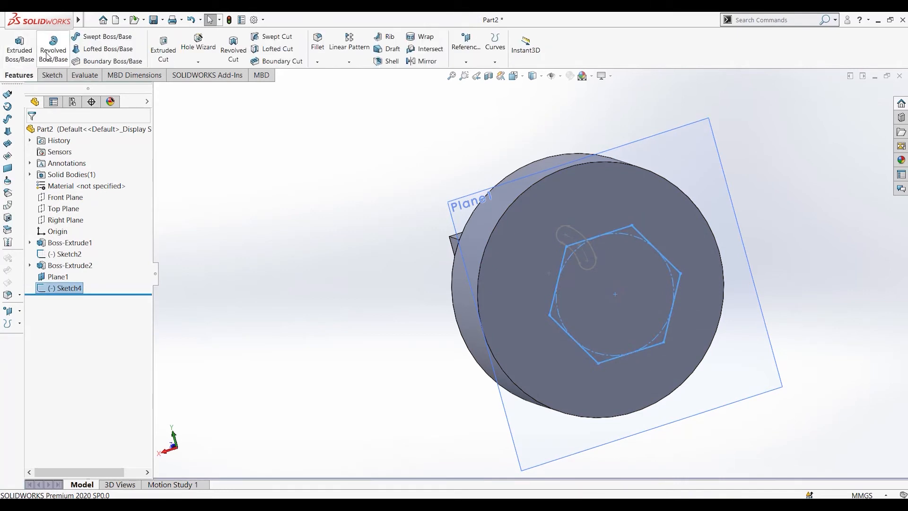
pyautogui.click(19, 47)
pyautogui.moveTo(326, 245); pyautogui.dragTo(389, 247, button='middle')
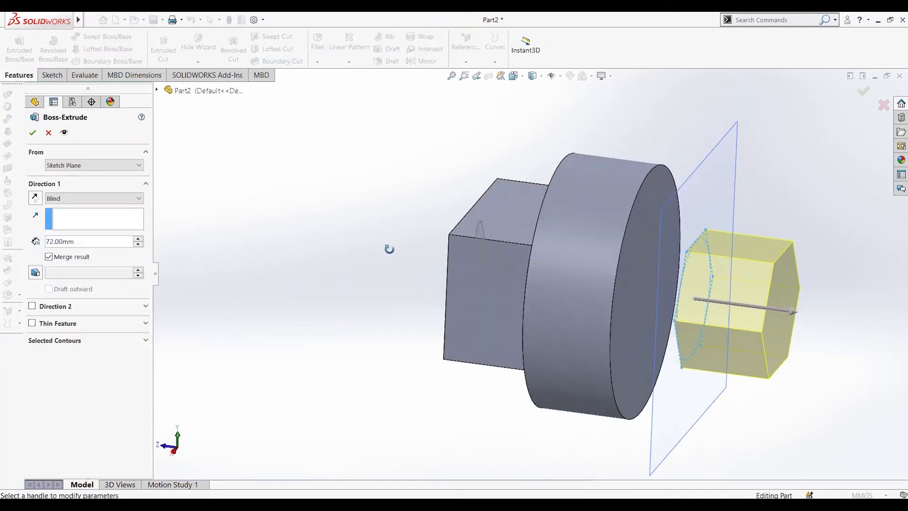
pyautogui.click(33, 133)
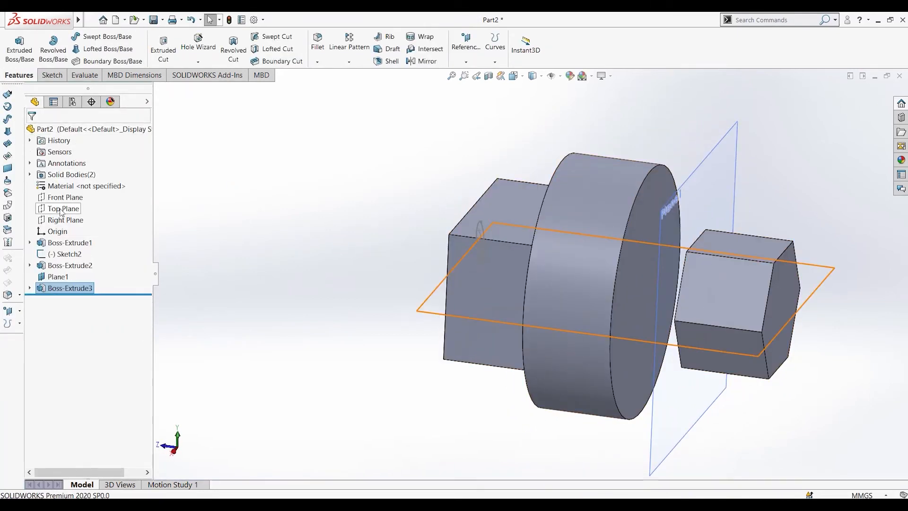
# Start an extruded cut of the arc slot sketch with the Up To Body end condition, ending at the hexagonal body
pyautogui.moveTo(330, 278); pyautogui.dragTo(481, 282, button='middle')
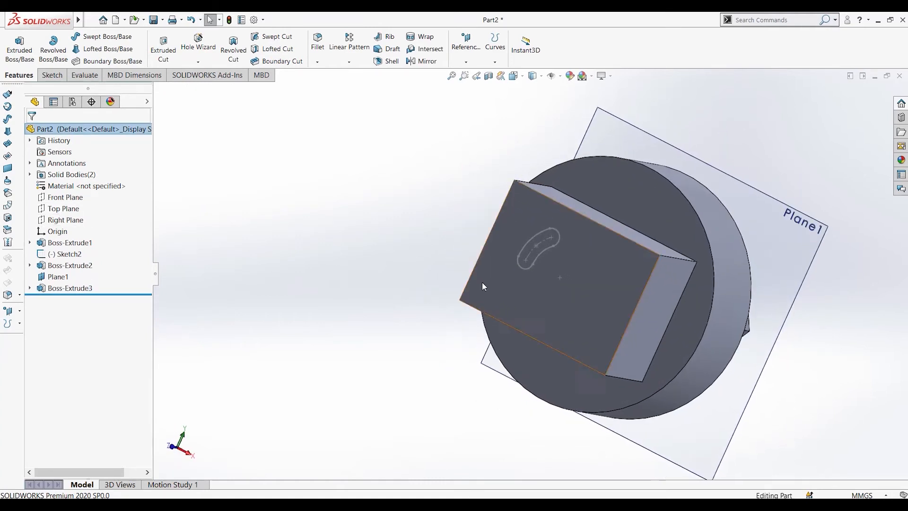
pyautogui.click(542, 255)
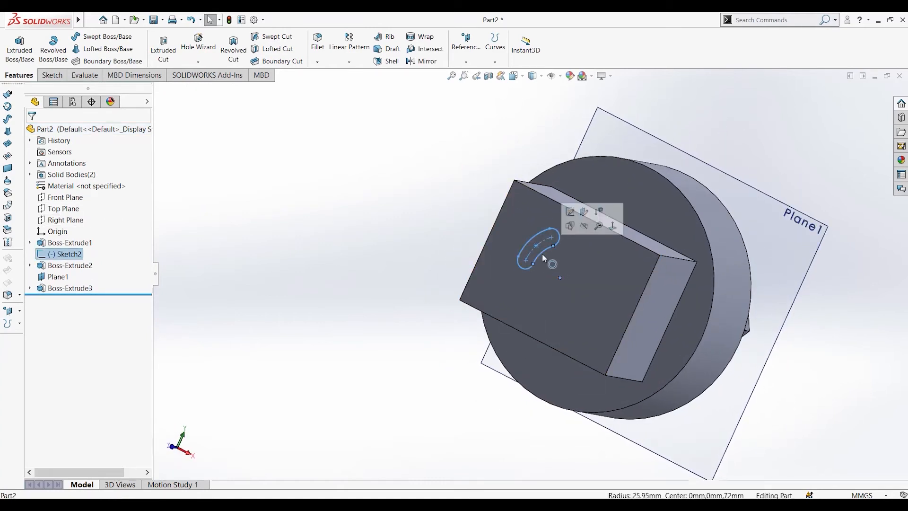
pyautogui.click(163, 47)
pyautogui.moveTo(440, 373); pyautogui.dragTo(385, 384, button='middle')
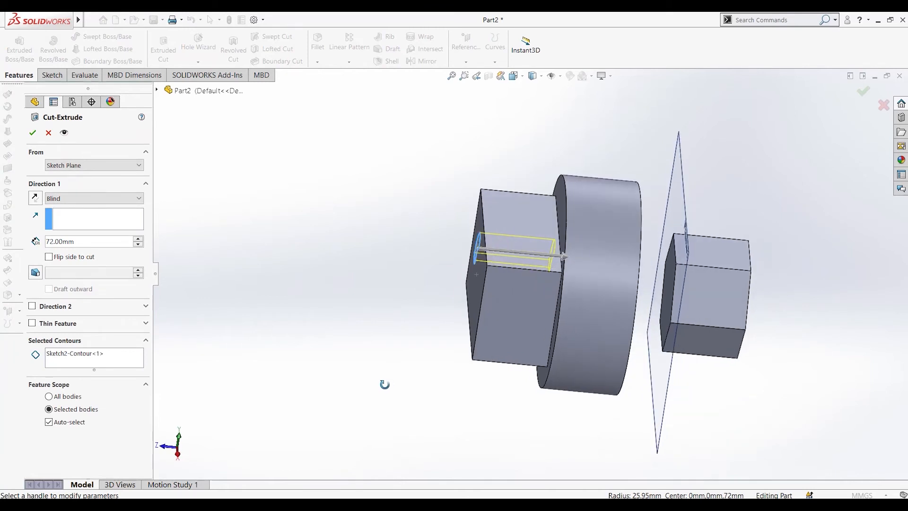
pyautogui.click(72, 203)
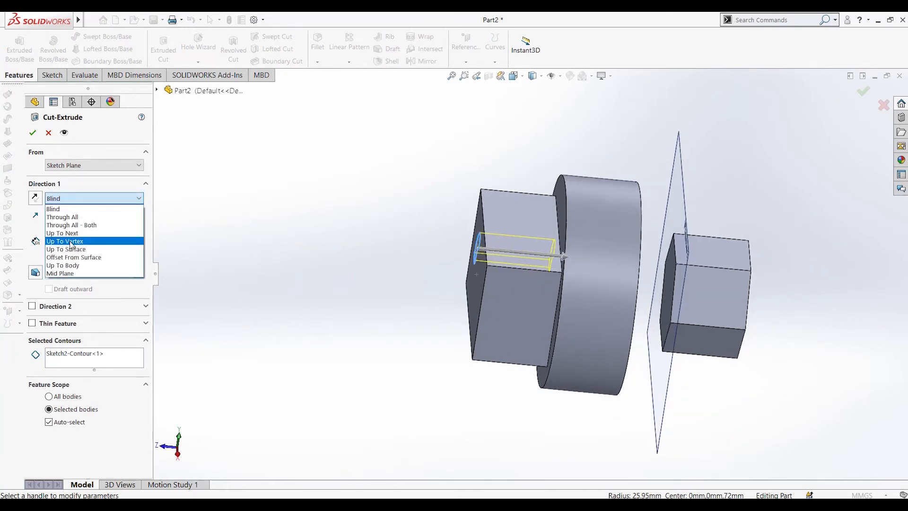
pyautogui.click(71, 262)
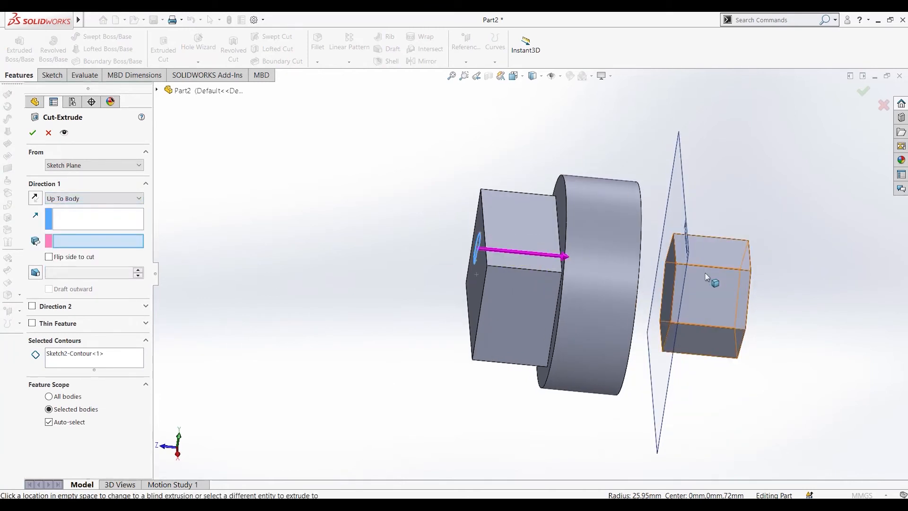
pyautogui.click(720, 297)
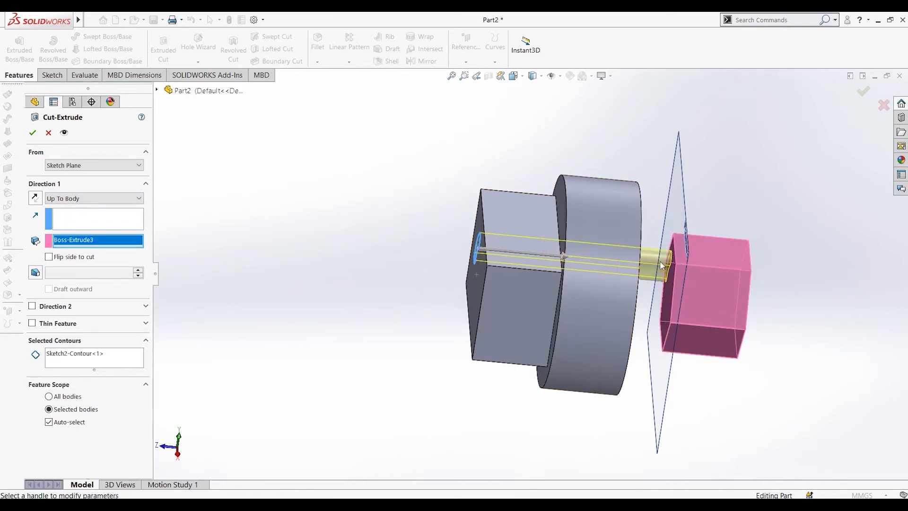
# Try the Through All end condition for the slot cut in Direction 1, followed by Up To Next
pyautogui.click(89, 199)
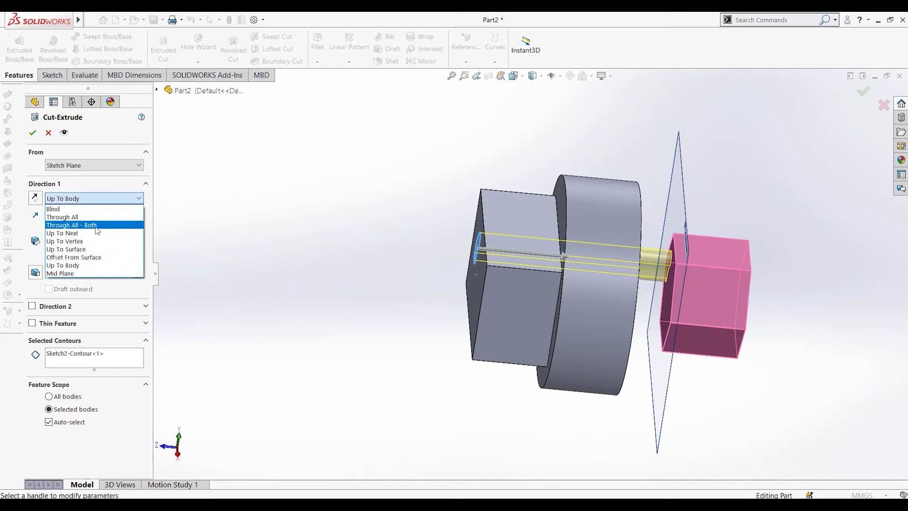
pyautogui.click(96, 217)
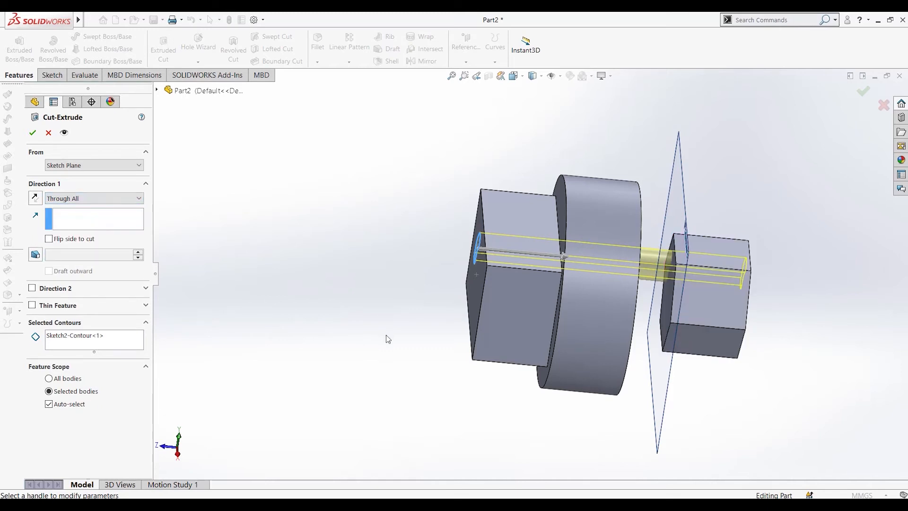
pyautogui.moveTo(892, 353); pyautogui.dragTo(654, 299, button='middle')
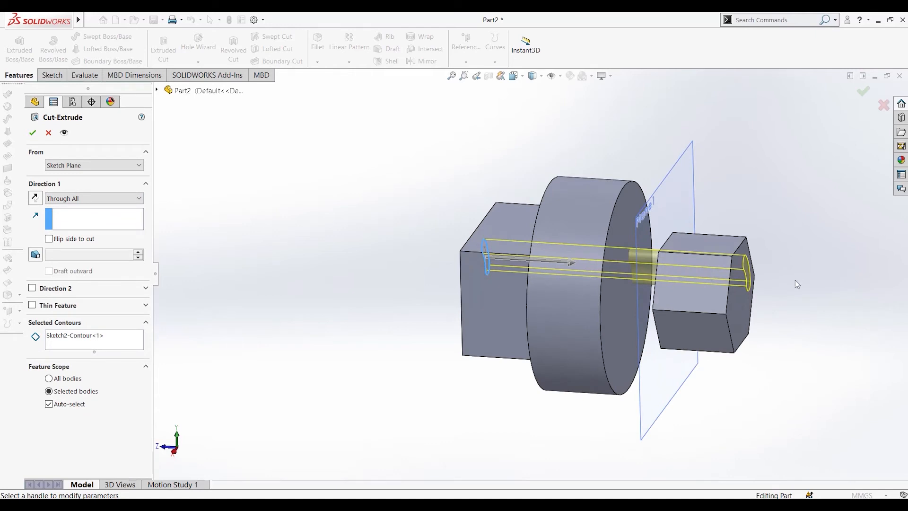
pyautogui.click(78, 198)
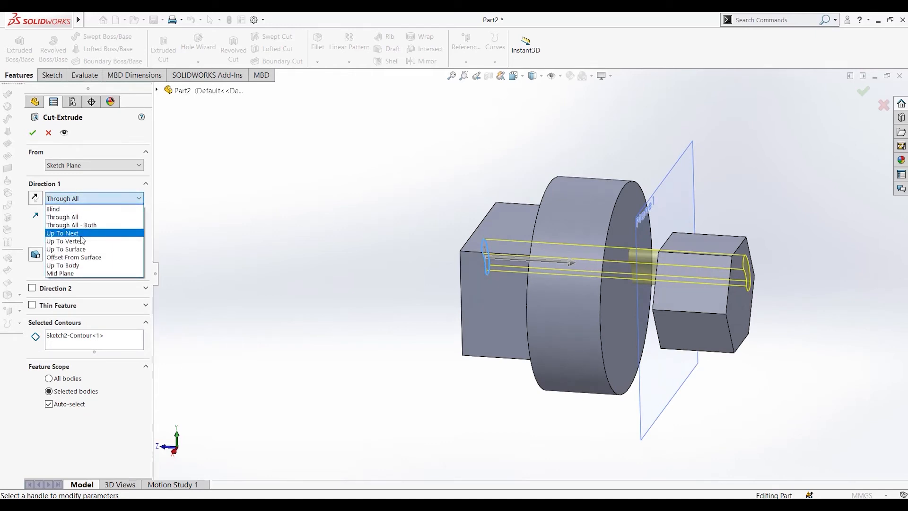
pyautogui.click(82, 239)
pyautogui.moveTo(393, 453); pyautogui.dragTo(419, 454, button='middle')
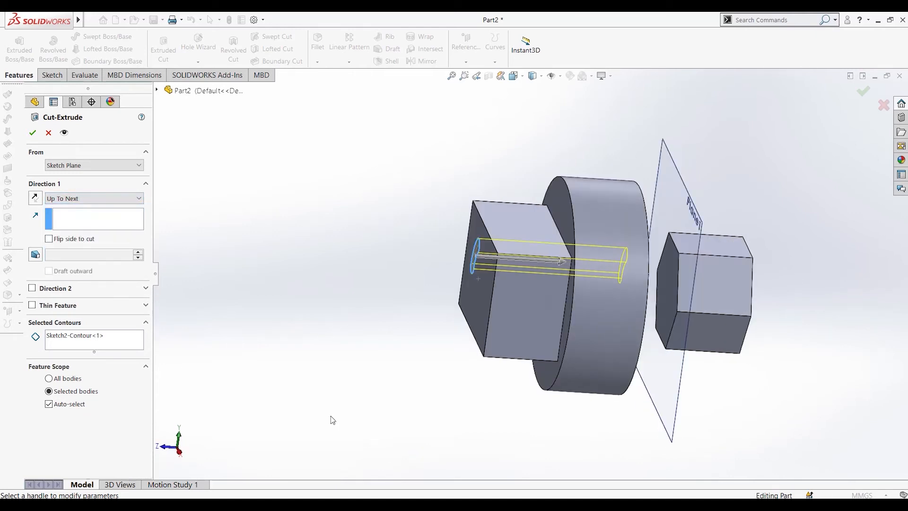
pyautogui.moveTo(331, 416); pyautogui.dragTo(416, 389, button='middle')
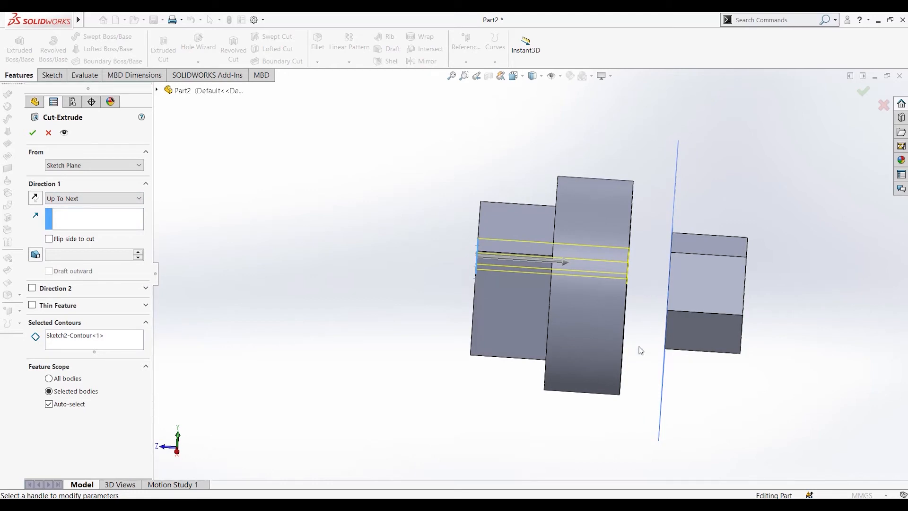
# Set the slot cut's end condition in Direction 1 to Mid Plane with a 72 mm depth
pyautogui.click(75, 199)
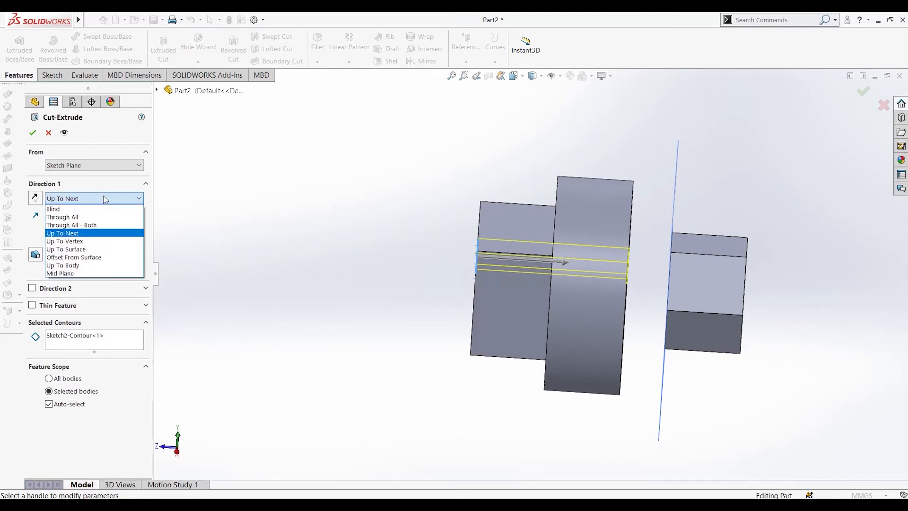
pyautogui.click(81, 274)
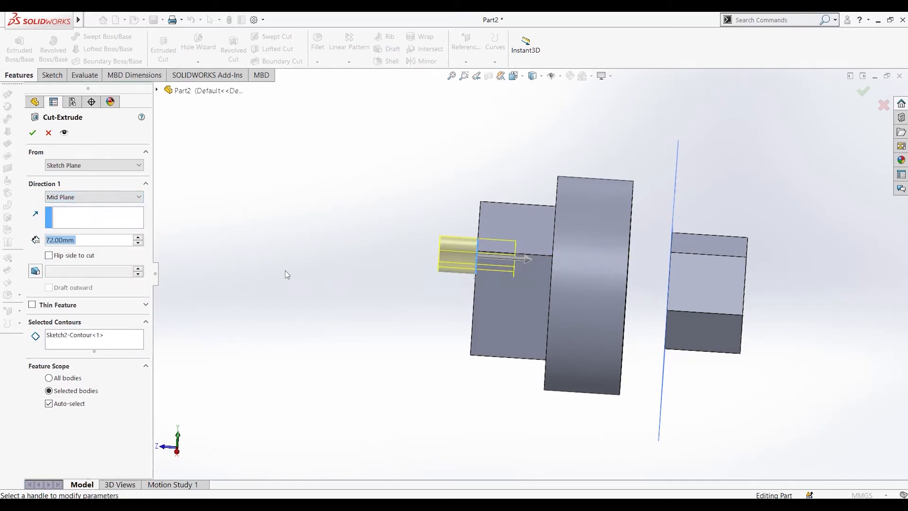
# Increase the slot cut's Mid Plane depth to 102 mm
pyautogui.moveTo(350, 306)
pyautogui.mouseDown(button='middle')
pyautogui.moveTo(375, 314)
pyautogui.moveTo(358, 316)
pyautogui.mouseUp(button='middle')
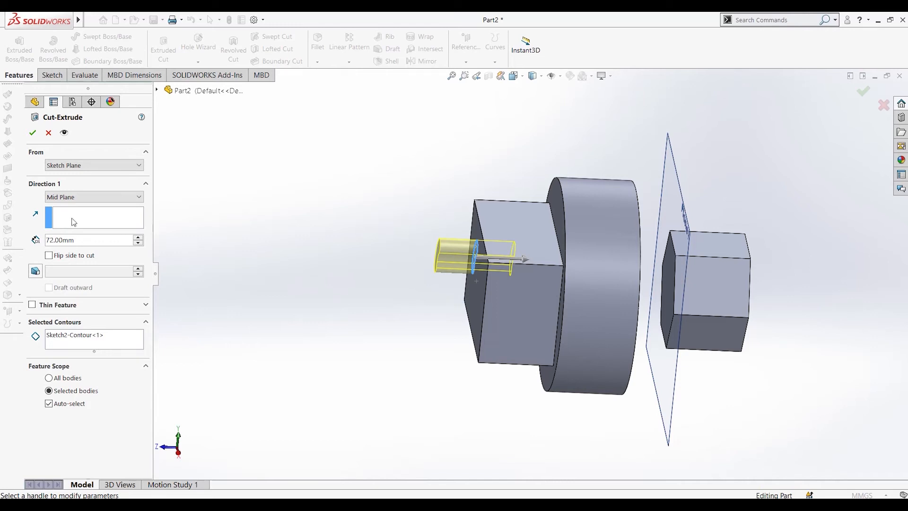
pyautogui.click(140, 238)
pyautogui.click(140, 237)
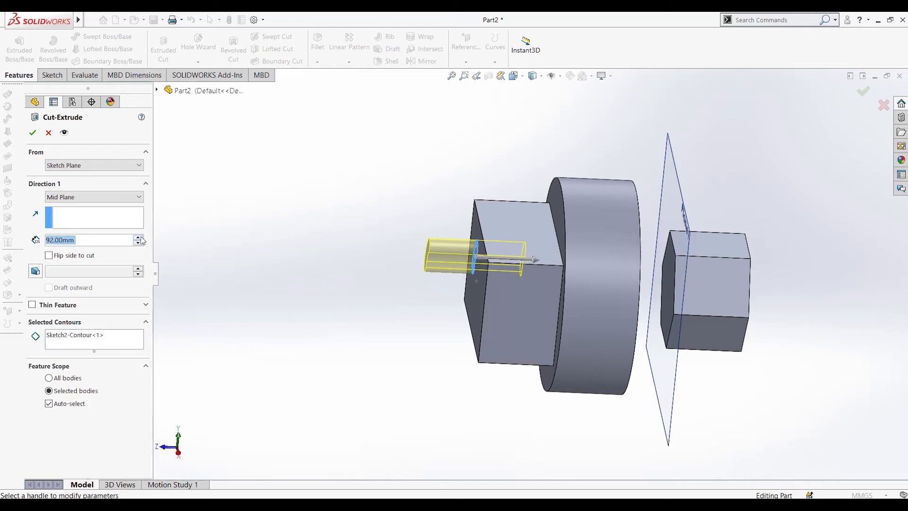
pyautogui.click(140, 238)
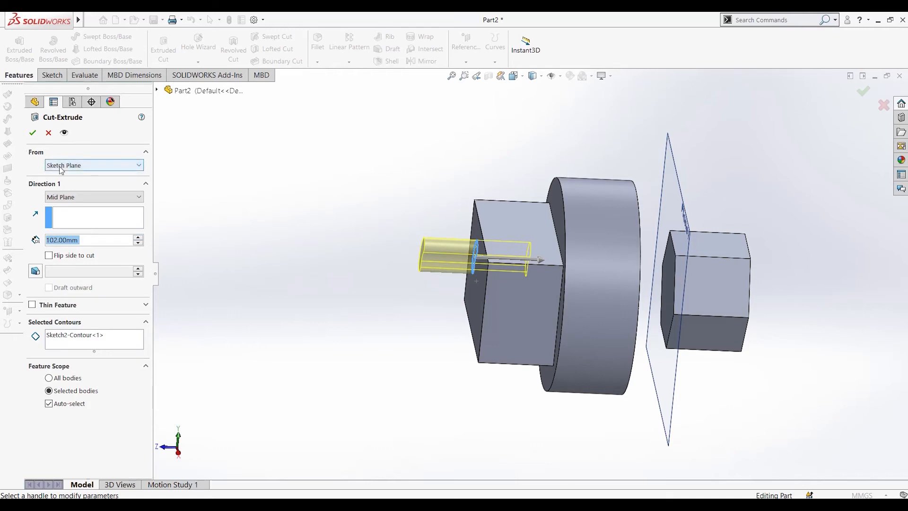
# Switch the slot cut to the Blind end condition and start it from the disc face that adjoins the block
pyautogui.click(71, 196)
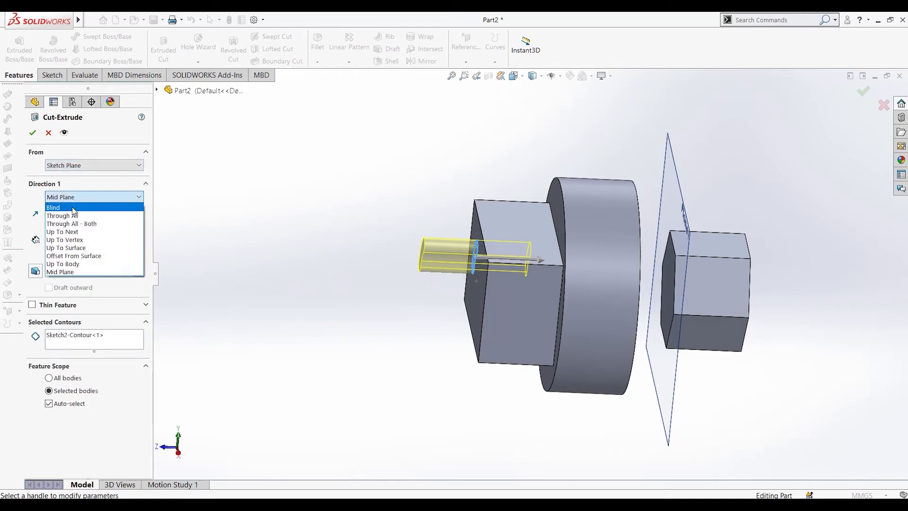
pyautogui.click(73, 209)
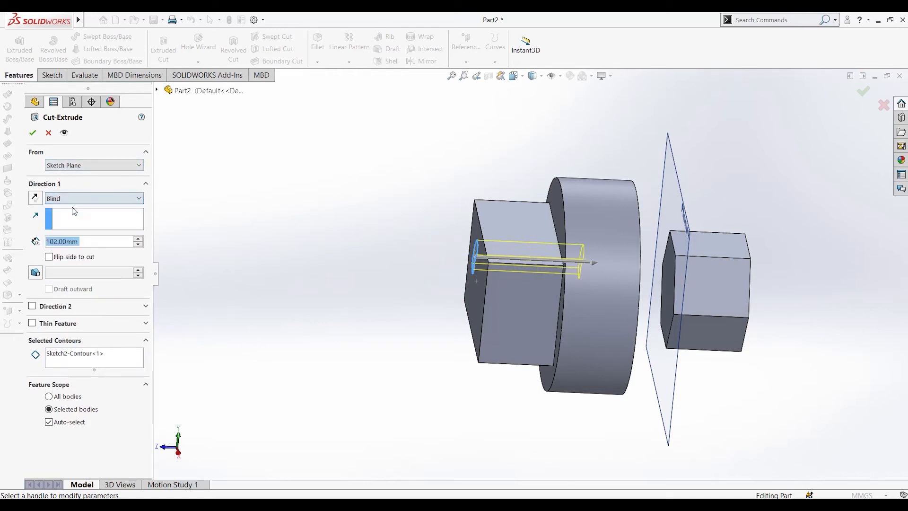
pyautogui.click(101, 167)
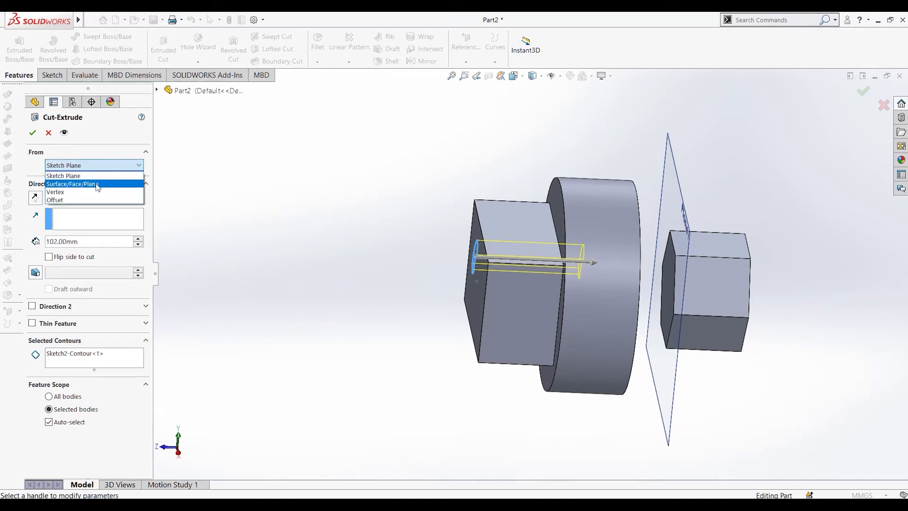
pyautogui.click(97, 183)
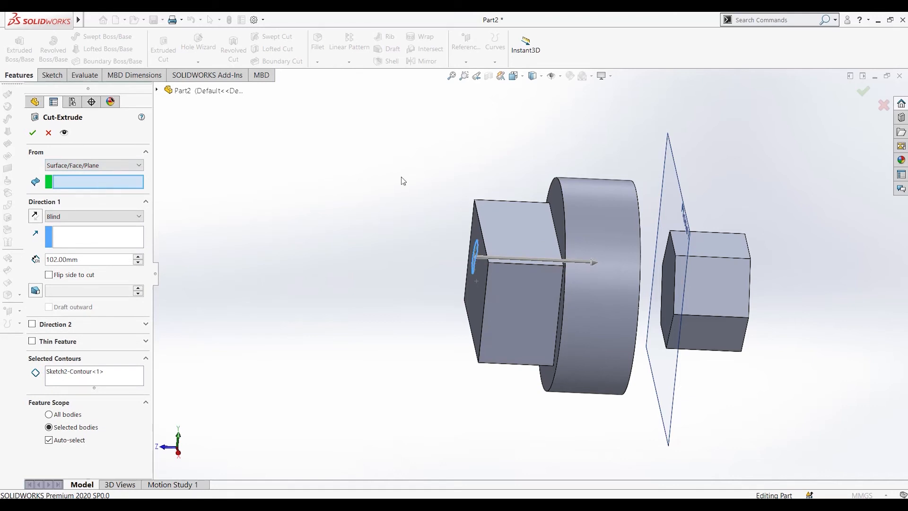
pyautogui.click(560, 218)
pyautogui.moveTo(467, 401); pyautogui.dragTo(458, 397, button='middle')
# Set the slot cut's Direction 1 depth to 62 mm and enable a Blind Direction 2 at 72 mm
pyautogui.click(138, 264)
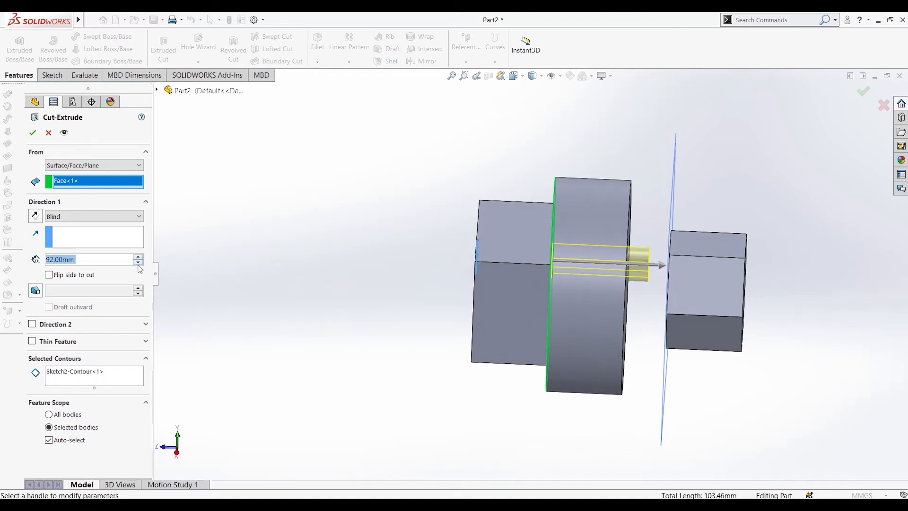
pyautogui.click(138, 264)
pyautogui.click(138, 264)
pyautogui.click(138, 263)
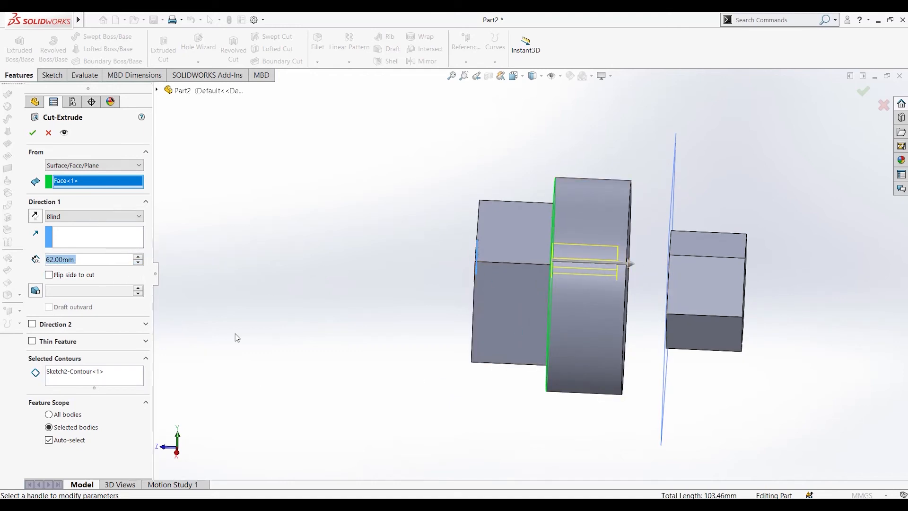
pyautogui.click(32, 325)
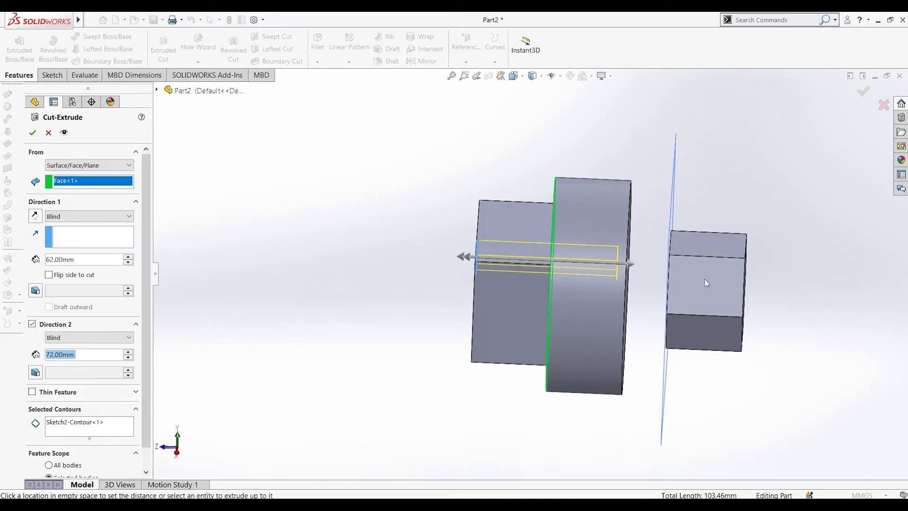
pyautogui.moveTo(483, 384); pyautogui.dragTo(509, 373, button='middle')
pyautogui.moveTo(383, 317)
pyautogui.mouseDown(button='middle')
pyautogui.moveTo(349, 316)
pyautogui.moveTo(368, 324)
pyautogui.mouseUp(button='middle')
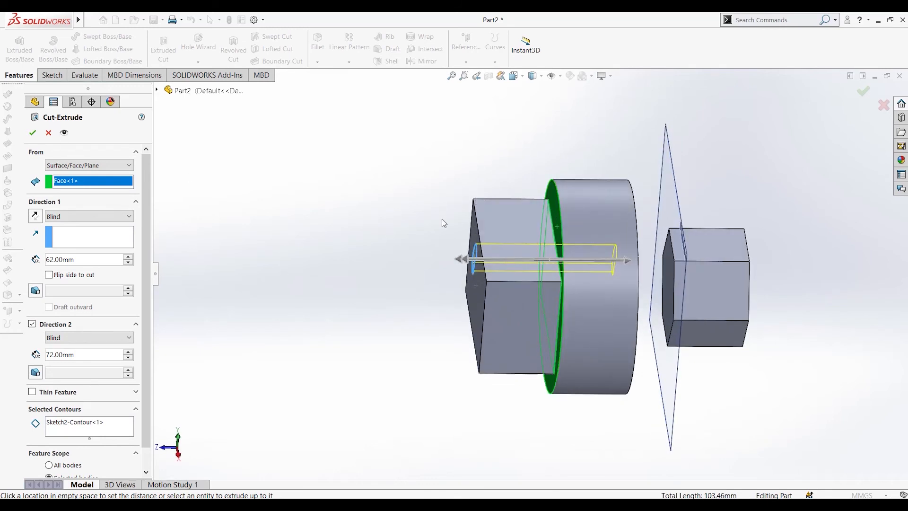
# Start the slot cut from the block's corner vertex at the disc face and turn off Direction 2
pyautogui.click(84, 167)
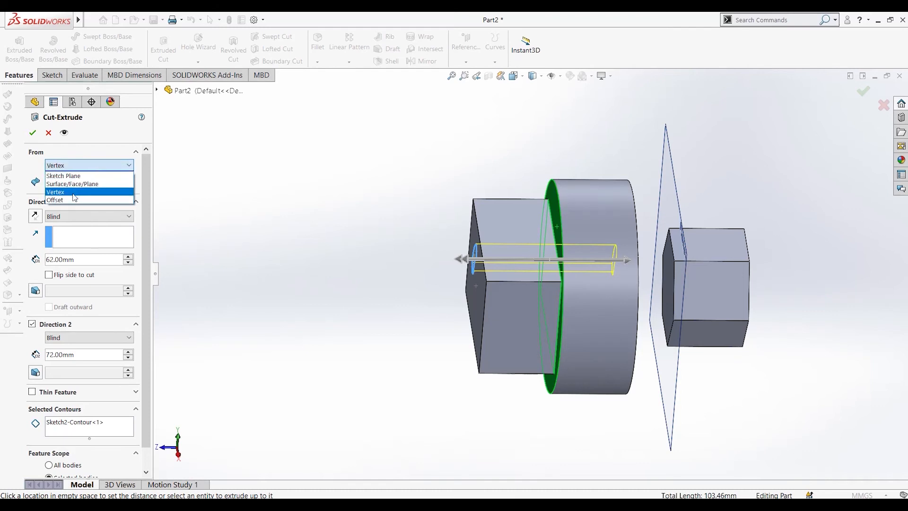
pyautogui.click(71, 188)
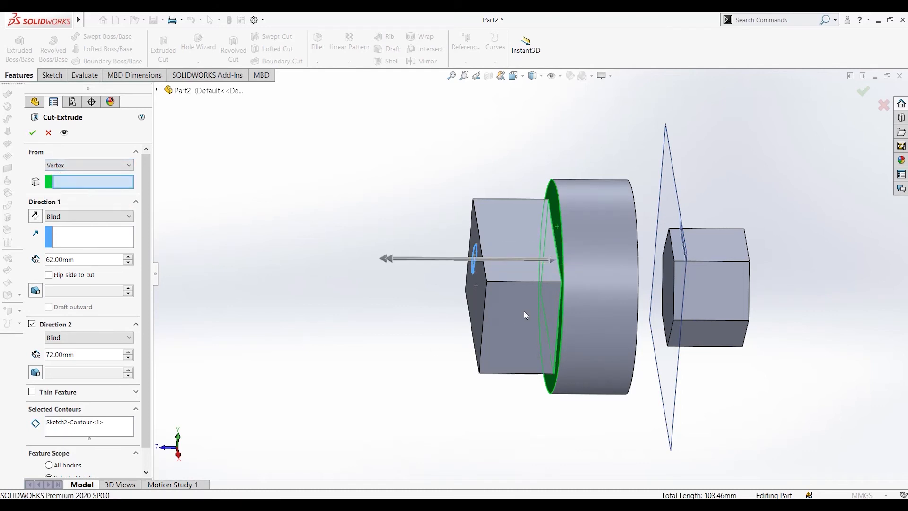
pyautogui.click(561, 282)
pyautogui.moveTo(806, 424); pyautogui.dragTo(806, 384, button='middle')
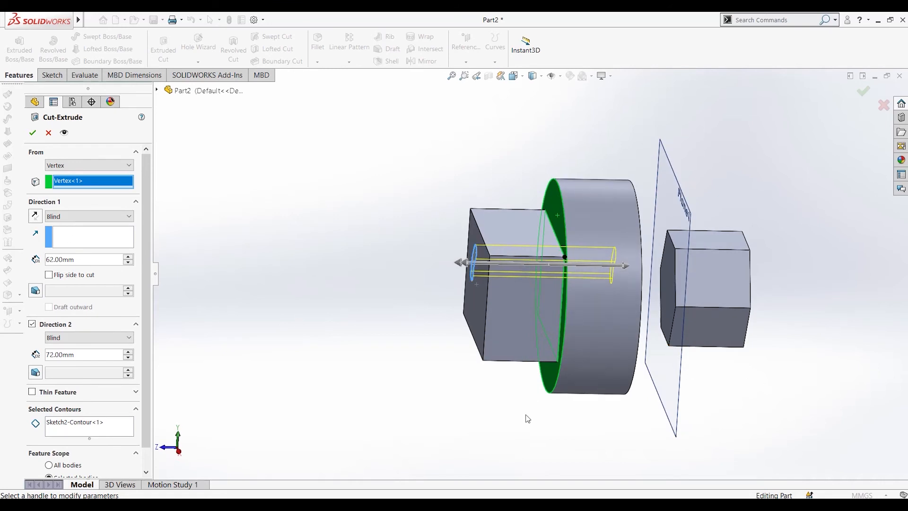
pyautogui.moveTo(527, 418)
pyautogui.mouseDown(button='middle')
pyautogui.moveTo(502, 407)
pyautogui.moveTo(537, 416)
pyautogui.moveTo(529, 416)
pyautogui.mouseUp(button='middle')
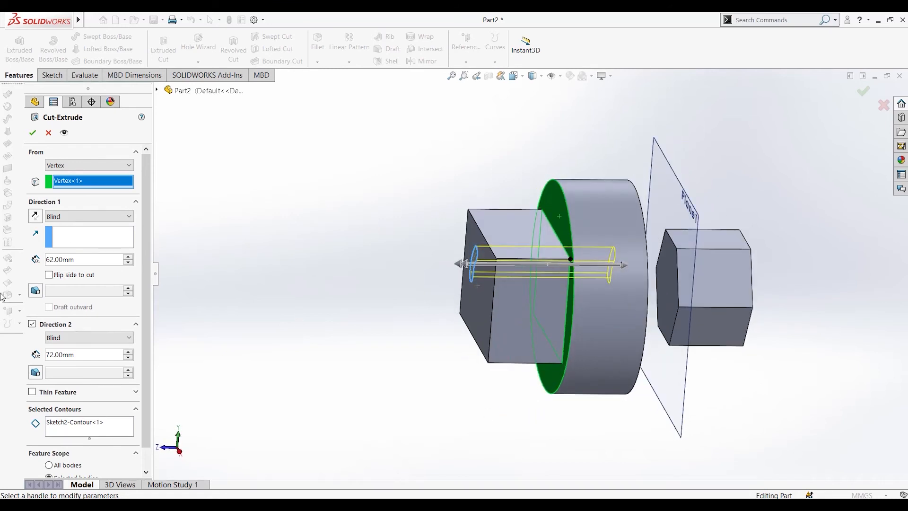
pyautogui.click(33, 324)
pyautogui.moveTo(383, 352)
pyautogui.mouseDown(button='middle')
pyautogui.moveTo(367, 346)
pyautogui.moveTo(375, 355)
pyautogui.moveTo(375, 339)
pyautogui.mouseUp(button='middle')
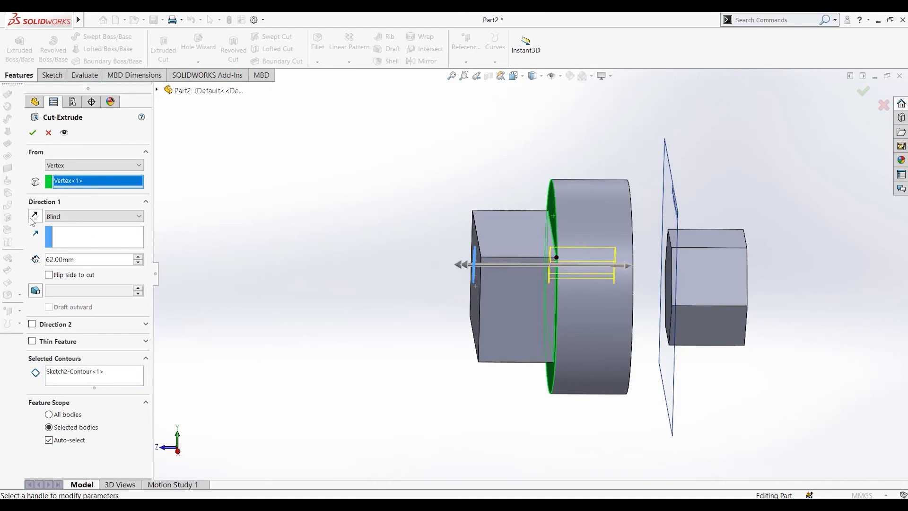
# Try starting the slot cut at a 20 mm Offset from the sketch plane, then cancel the cut
pyautogui.click(125, 165)
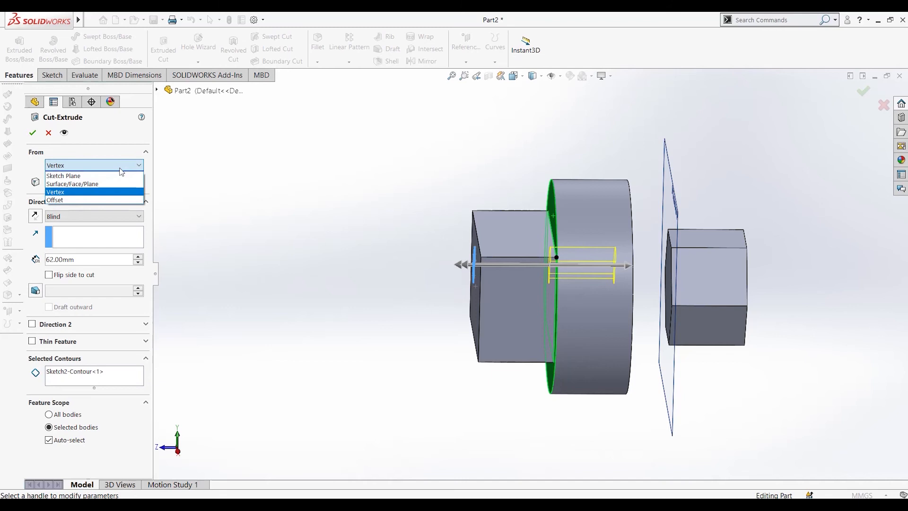
pyautogui.click(97, 200)
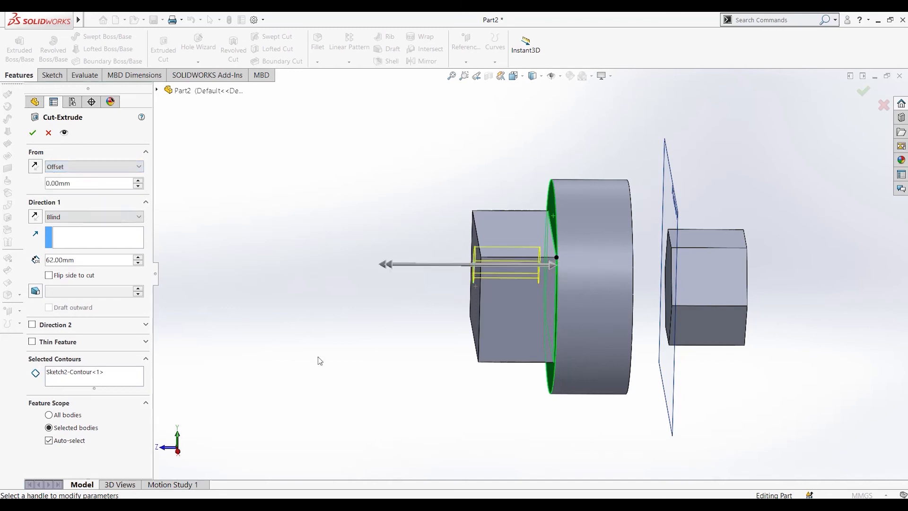
pyautogui.moveTo(318, 361); pyautogui.dragTo(316, 367, button='middle')
pyautogui.click(138, 180)
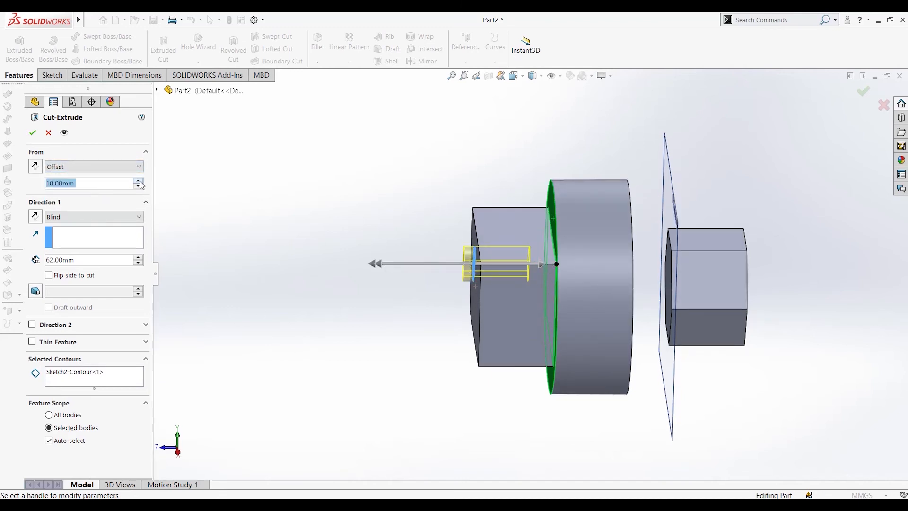
pyautogui.click(139, 180)
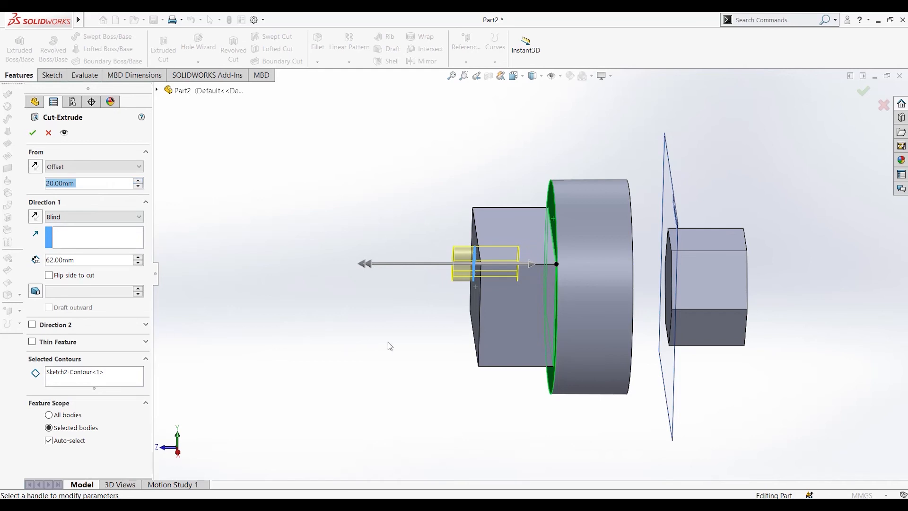
pyautogui.moveTo(389, 345); pyautogui.dragTo(398, 340, button='middle')
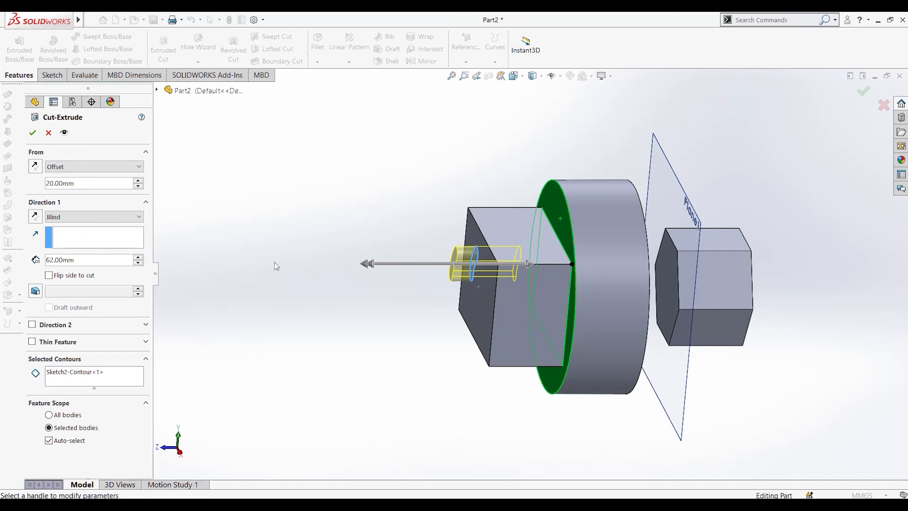
pyautogui.moveTo(274, 262); pyautogui.dragTo(261, 262, button='middle')
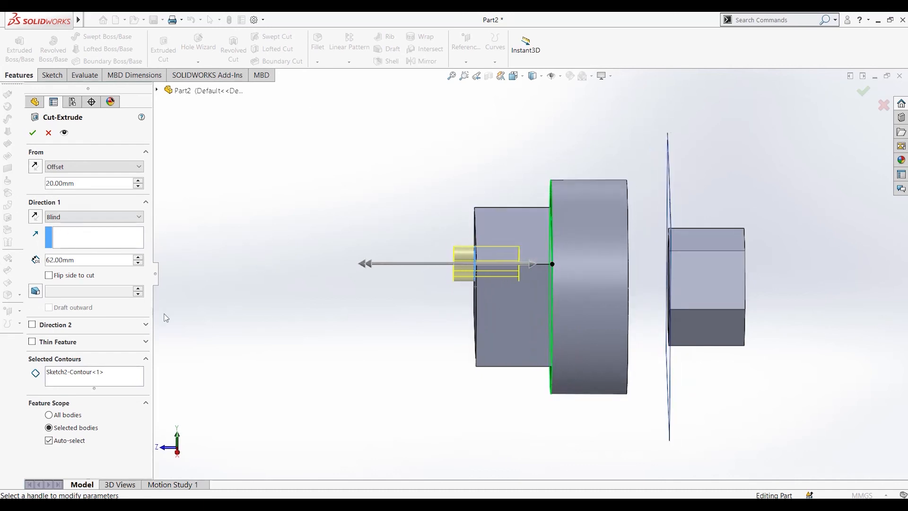
pyautogui.click(47, 132)
# Sketch a sloped centerline about 149 mm long at about 70° on the Top Plane, starting at the midpoint of the block's outer edge
pyautogui.scroll(3, 325, 334)
pyautogui.moveTo(327, 335); pyautogui.dragTo(380, 383, button='middle')
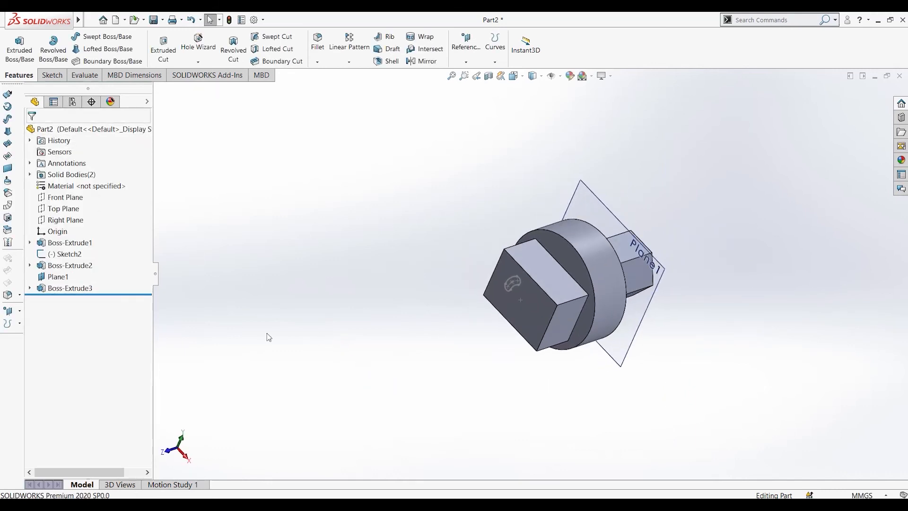
pyautogui.click(64, 211)
pyautogui.rightClick(74, 210)
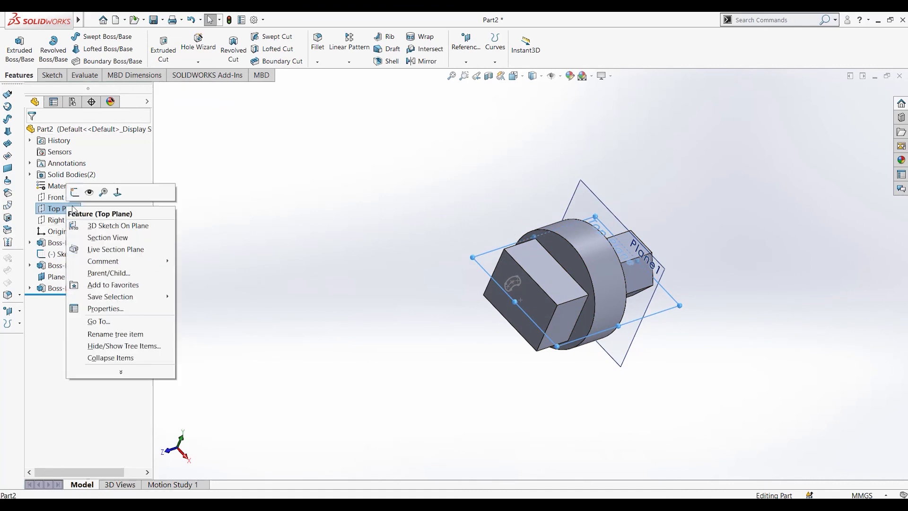
pyautogui.click(117, 191)
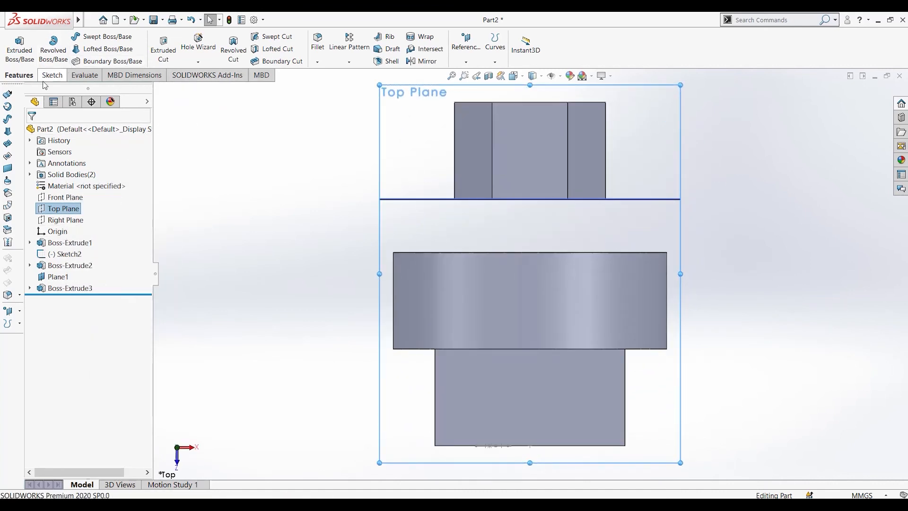
pyautogui.click(52, 75)
pyautogui.click(98, 37)
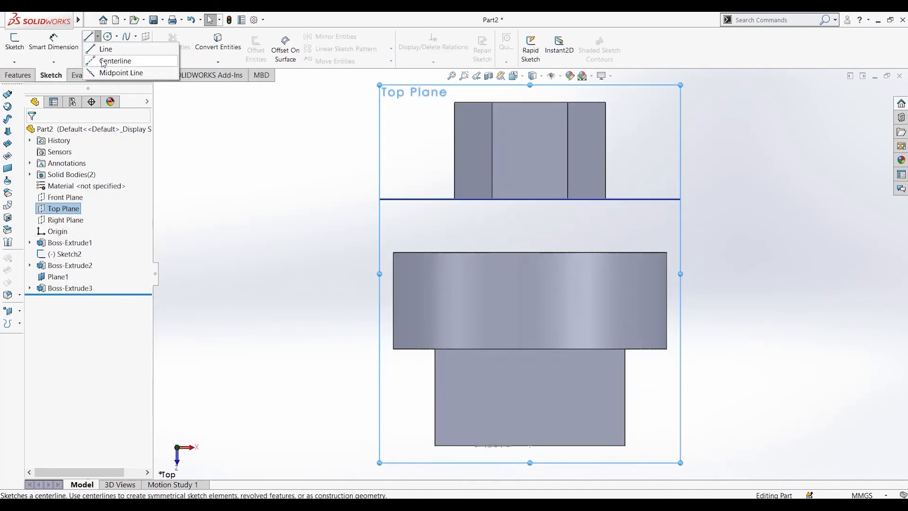
pyautogui.click(103, 61)
pyautogui.click(529, 445)
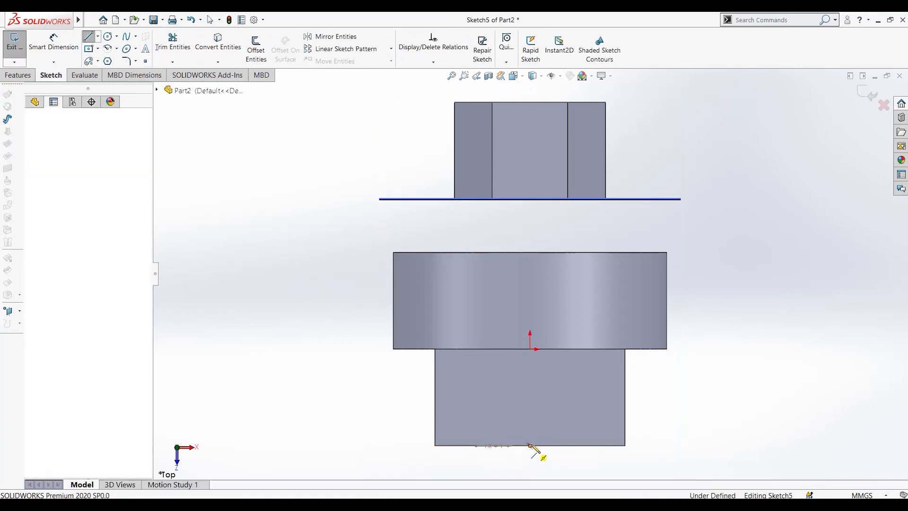
pyautogui.click(598, 259)
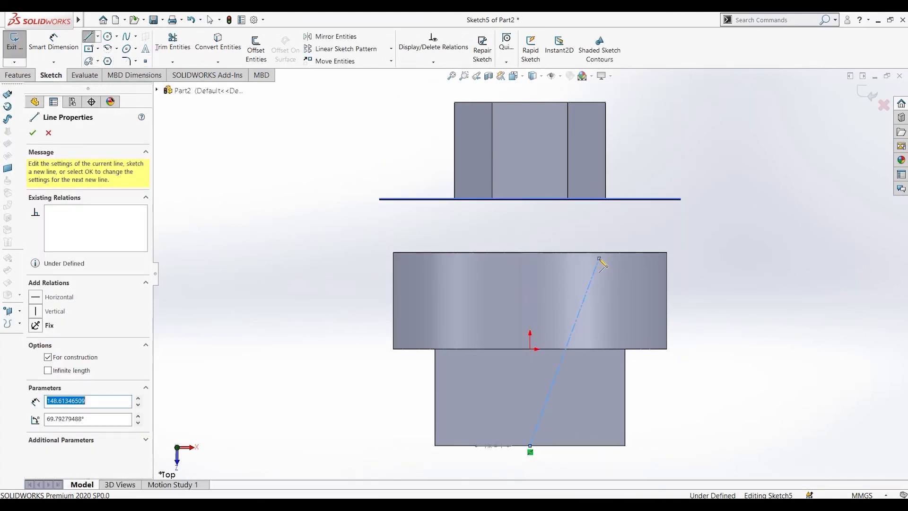
pyautogui.press('Escape')
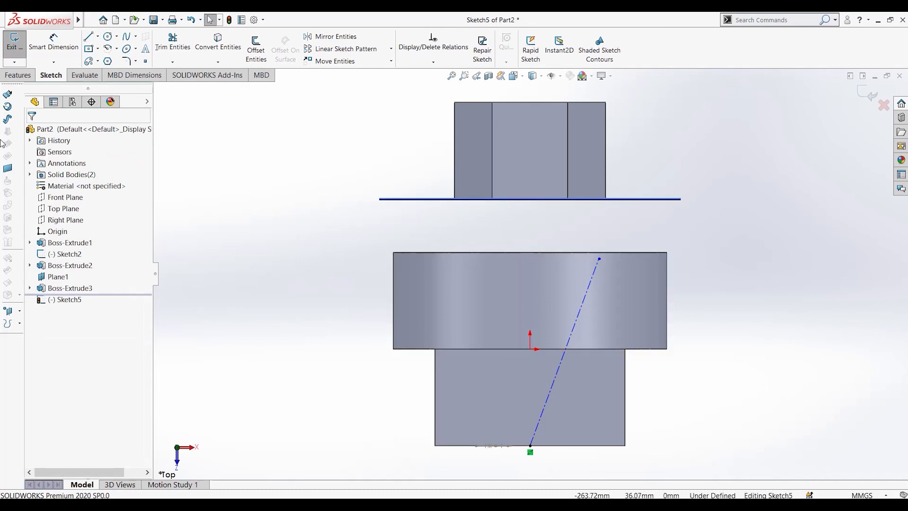
pyautogui.click(12, 39)
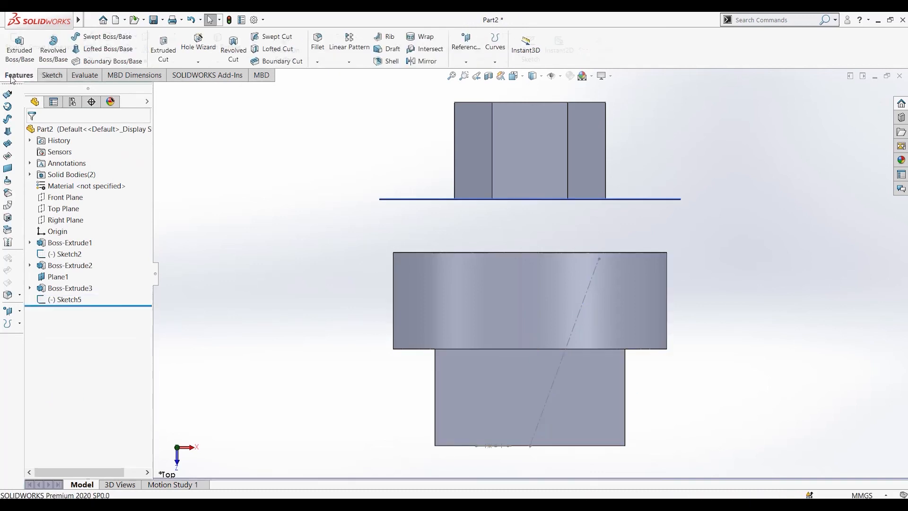
# Start a 72 mm Blind extruded cut of the arc slot sketch, using the sloped centerline as the extrusion direction
pyautogui.click(165, 51)
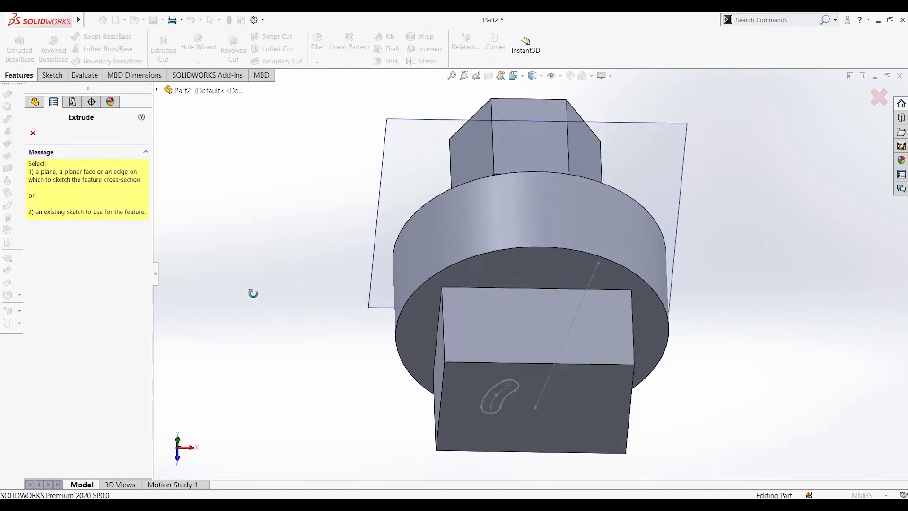
pyautogui.click(496, 314)
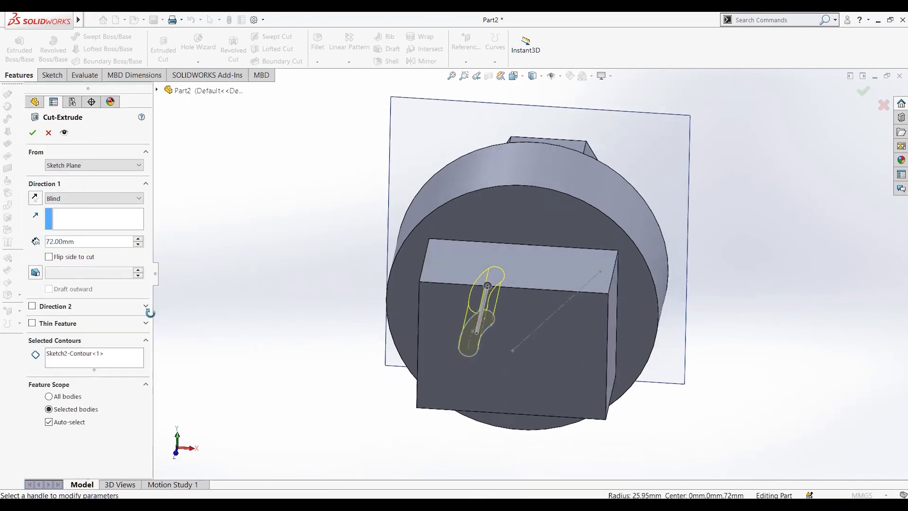
pyautogui.click(101, 219)
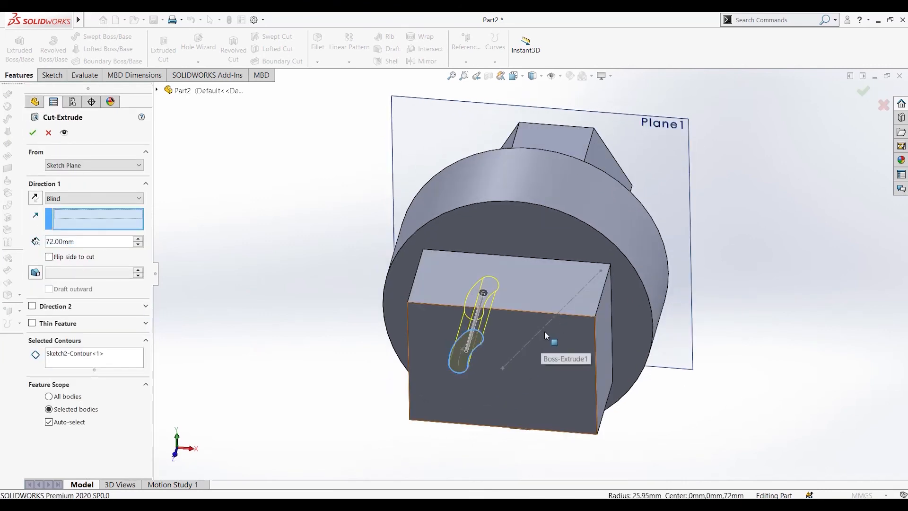
pyautogui.click(573, 300)
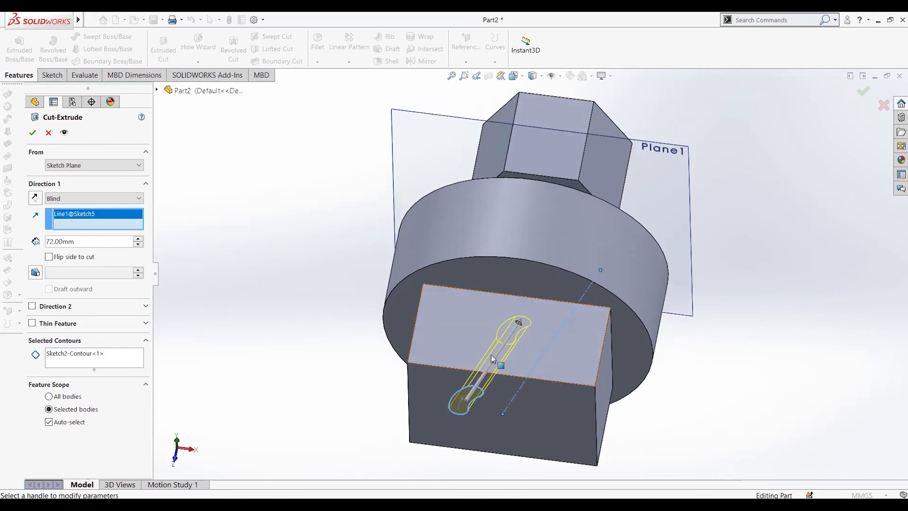
pyautogui.click(85, 198)
pyautogui.click(85, 198)
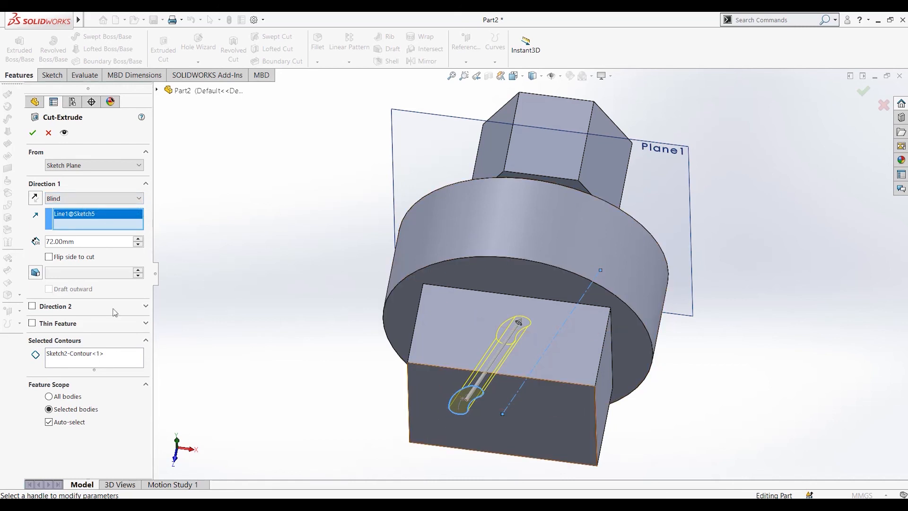
pyautogui.moveTo(255, 356); pyautogui.dragTo(261, 260, button='middle')
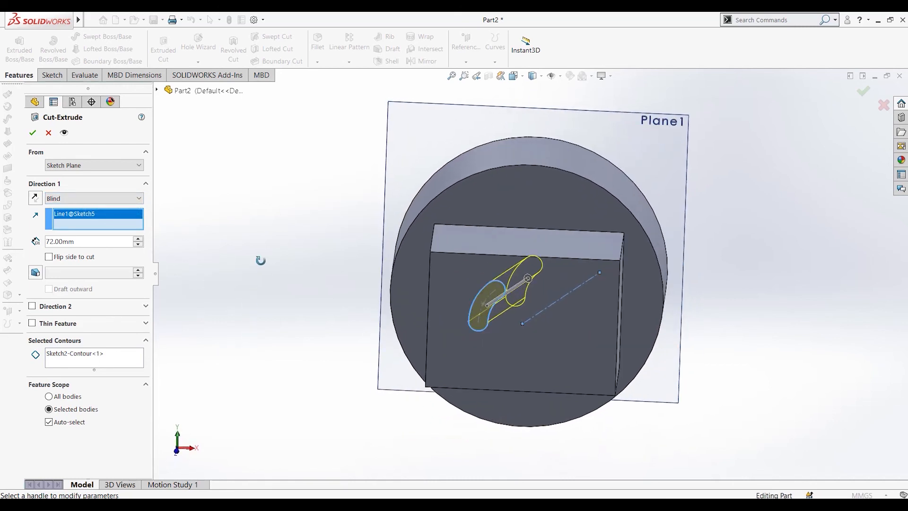